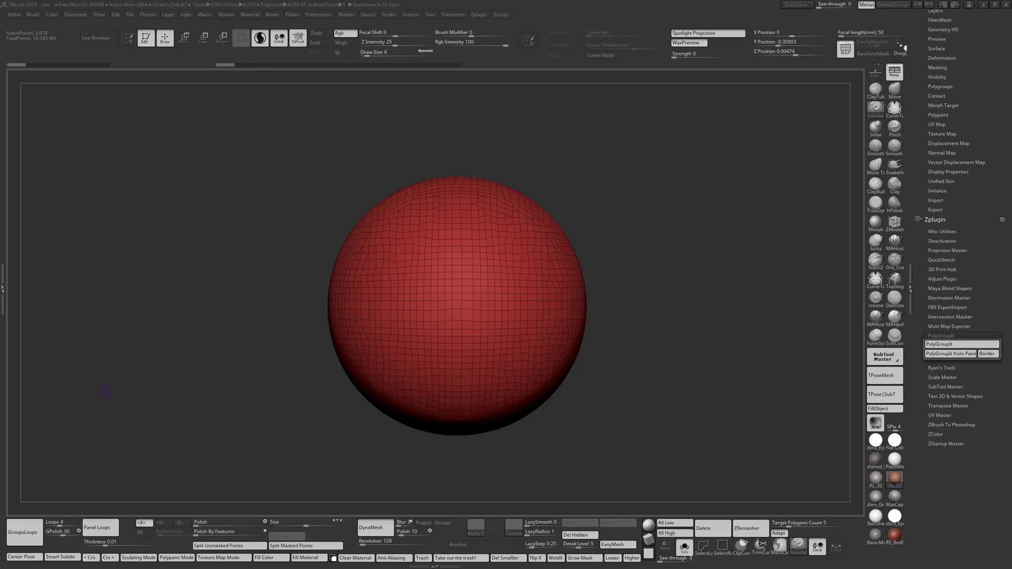
- Paint a symmetrical black diamond outline on the front of the sphere
scroll(963, 285, "up", 10)
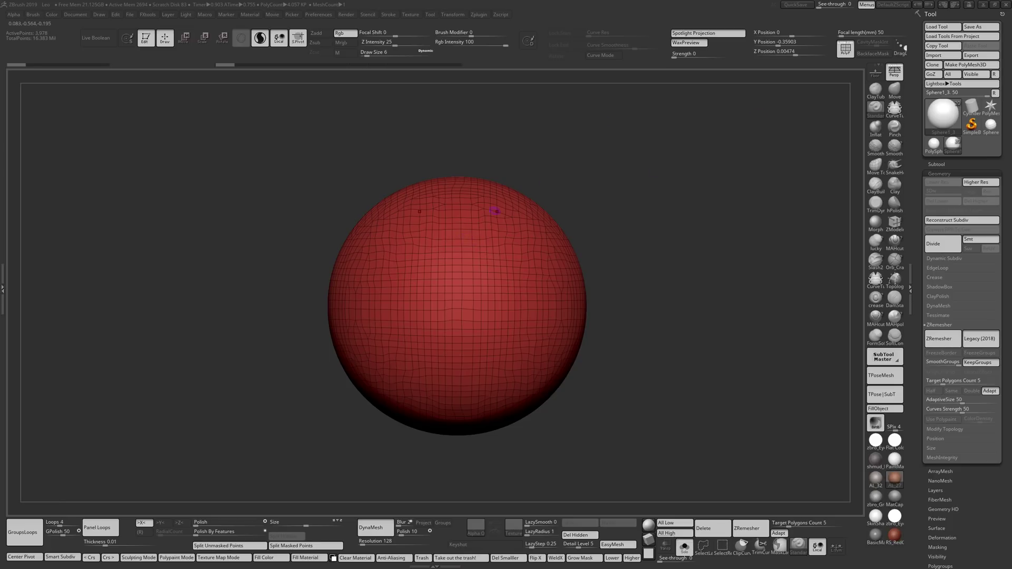
mouse_move(472, 229)
right_mouse_down("ctrl")
mouse_move(465, 253)
mouse_move(457, 184)
right_mouse_up("ctrl")
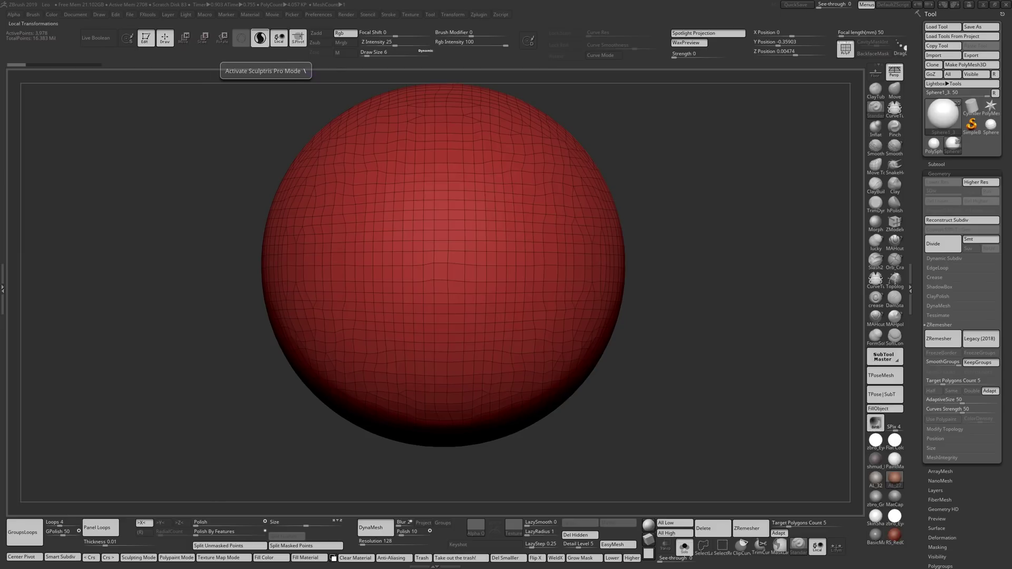
left_click(298, 38)
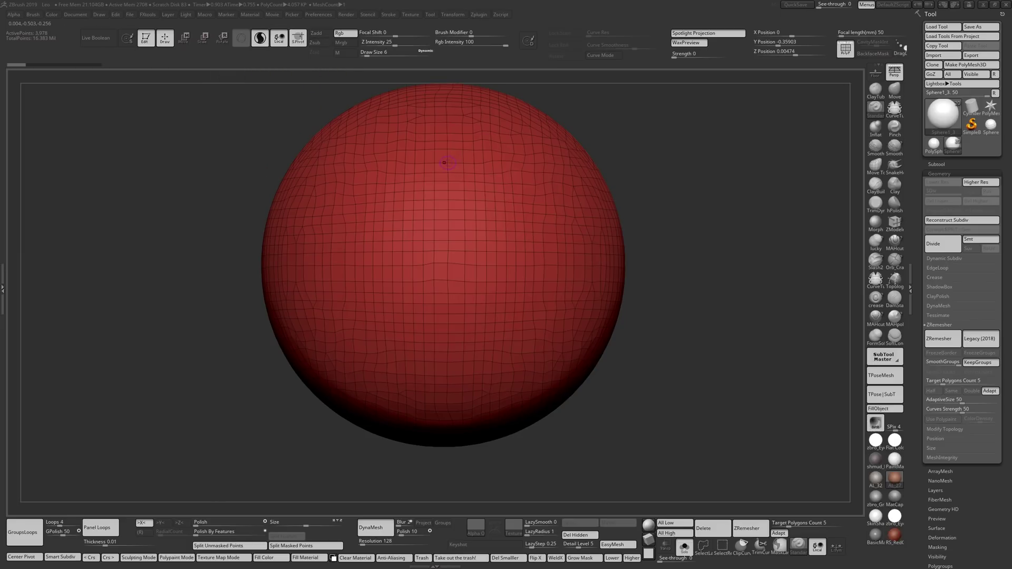
mouse_move(444, 165)
left_mouse_down()
mouse_move(545, 272)
mouse_move(445, 395)
left_mouse_up()
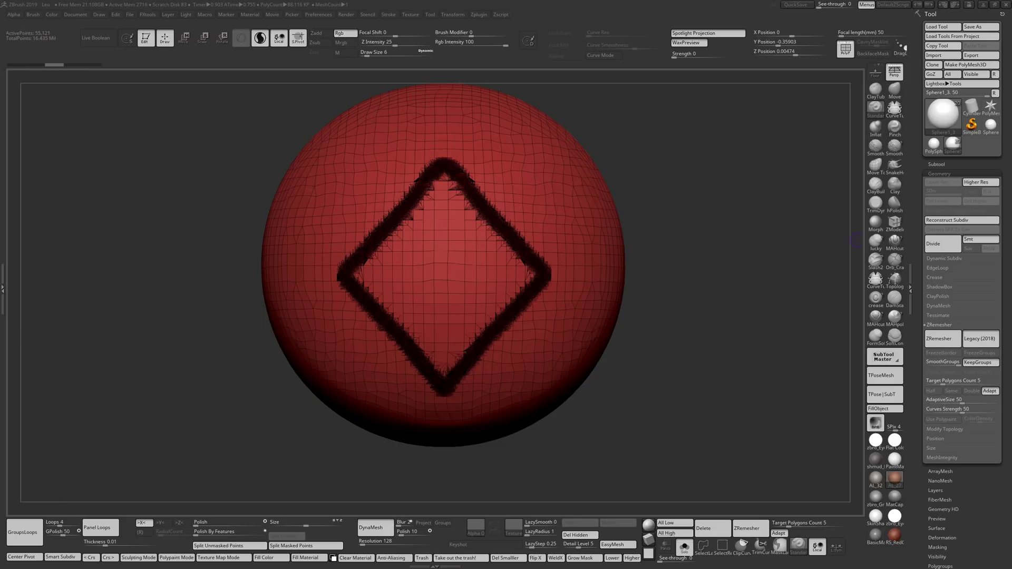
- Create polygroups from the painted diamond with PolyGroupIt from Paint and ZRemesh the sphere with its groups kept
scroll(963, 285, "down", 10)
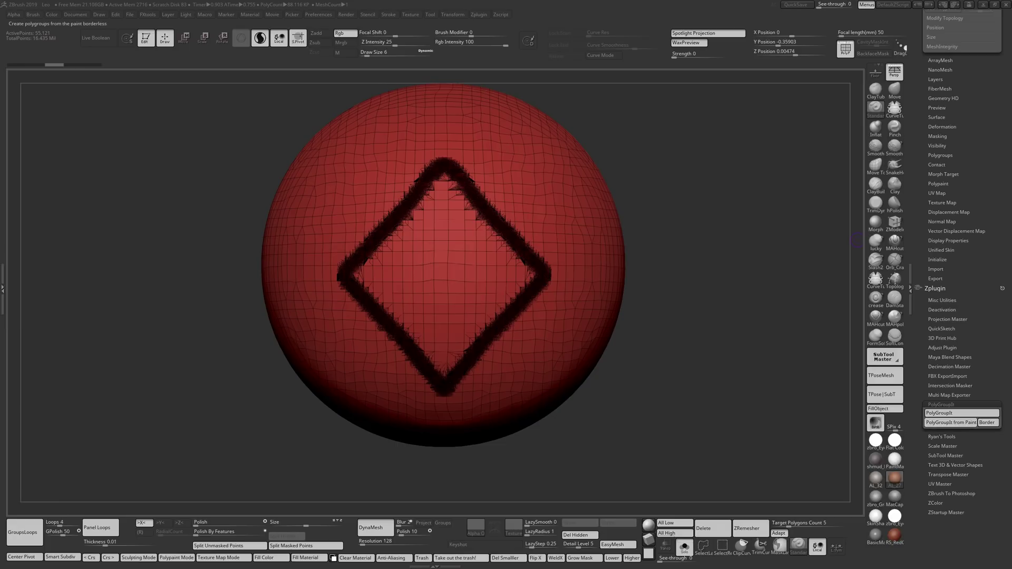
left_click(952, 422)
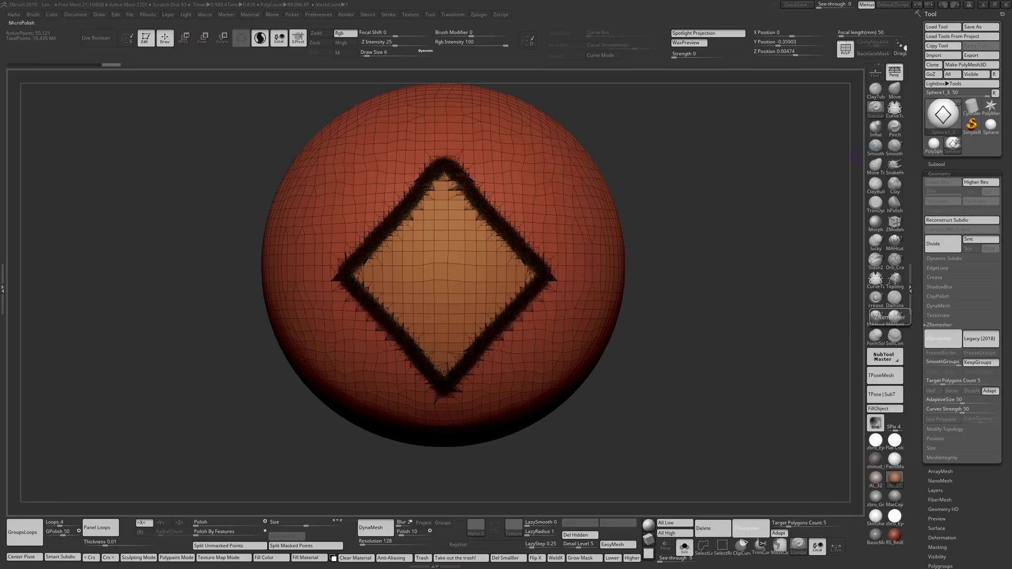
left_click(941, 339)
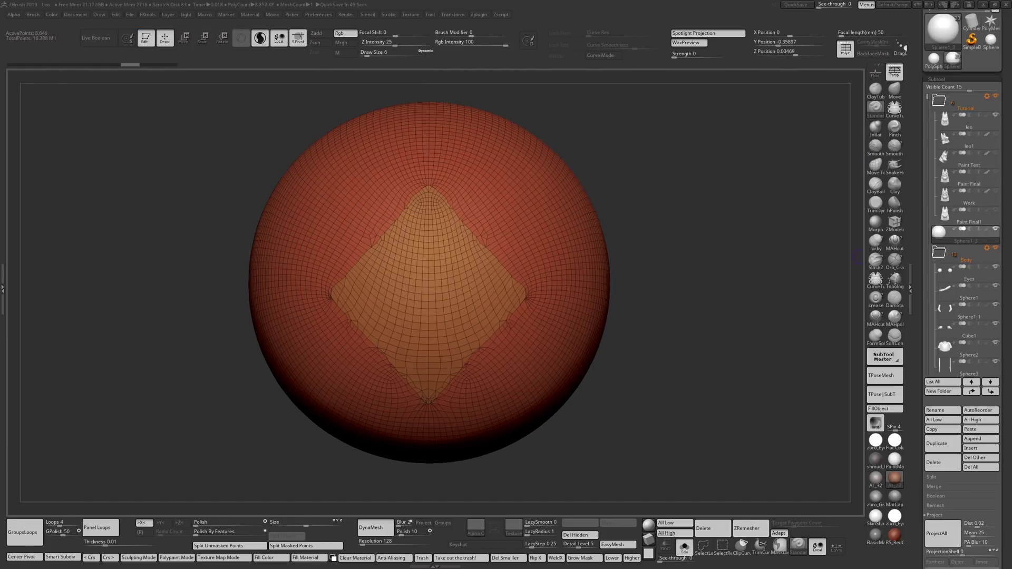
- Add curves along the diamond's polygroup border with Frame Mesh, using the Polygroups option
left_click_drag(614, 147, 639, 132)
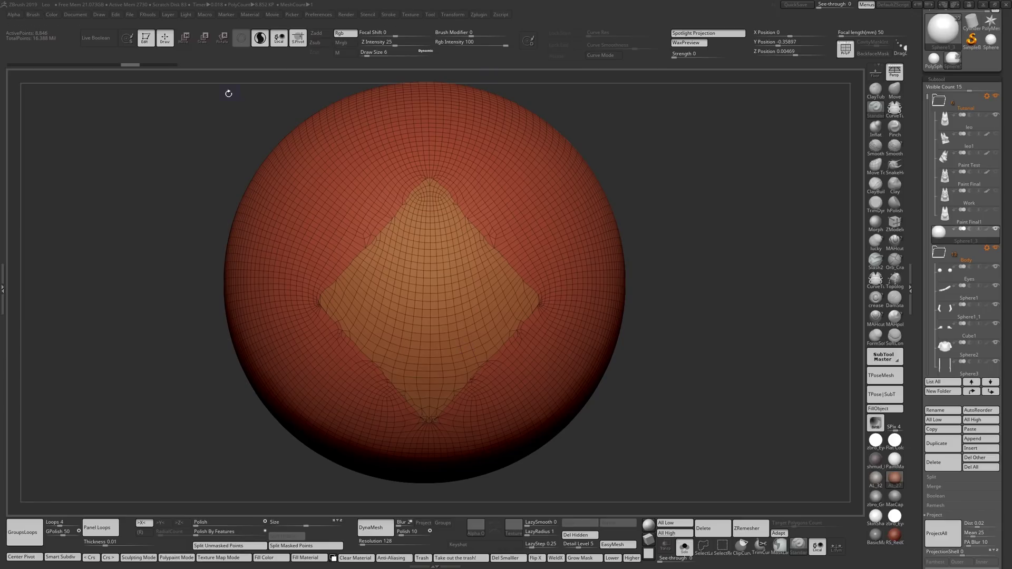
left_click(390, 15)
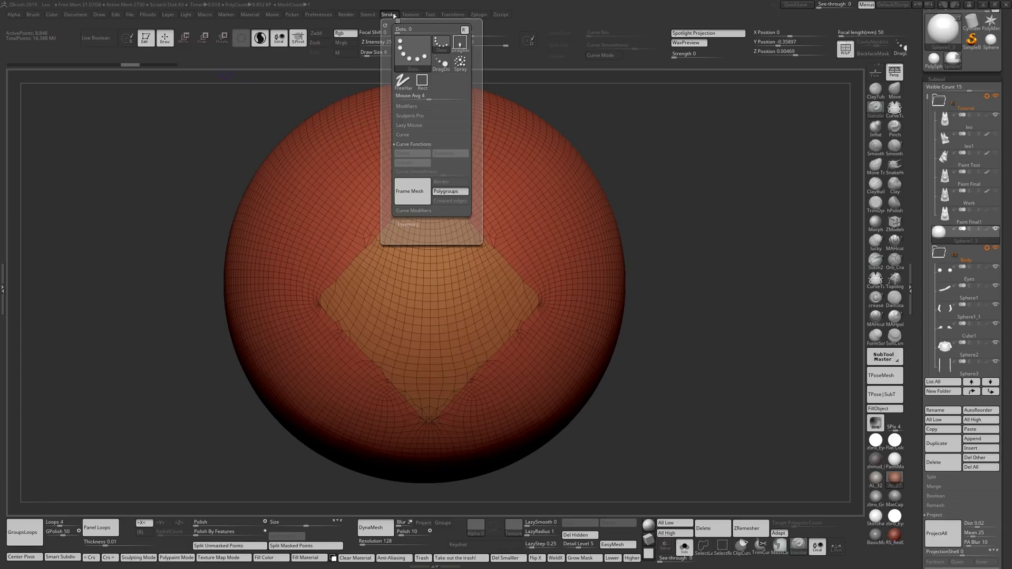
left_click(420, 193)
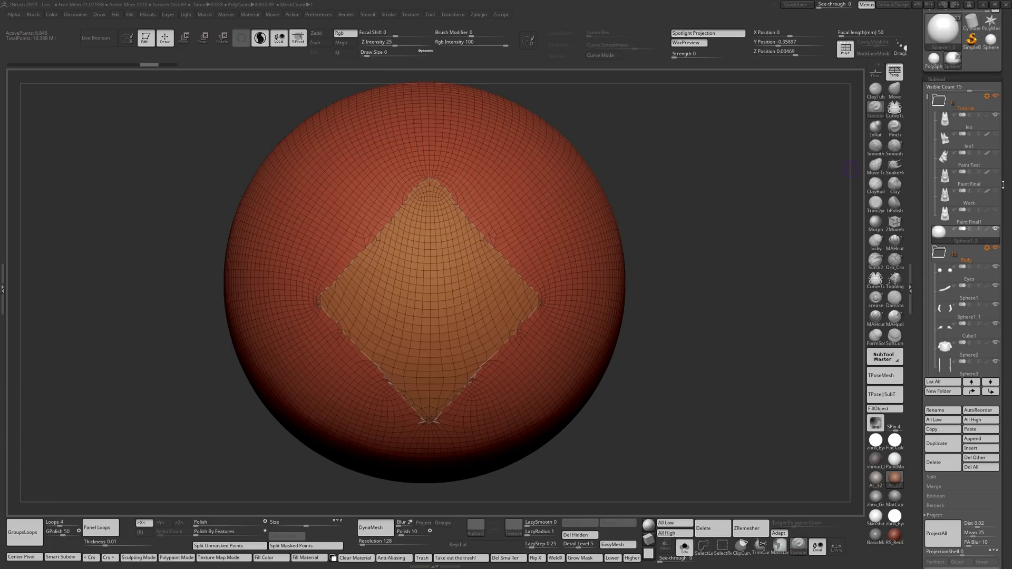
- ZRemesh the sphere again along the framed curves with Same density, KeepGroups and a Curves Strength of 64
left_click_drag(1004, 185, 992, 67)
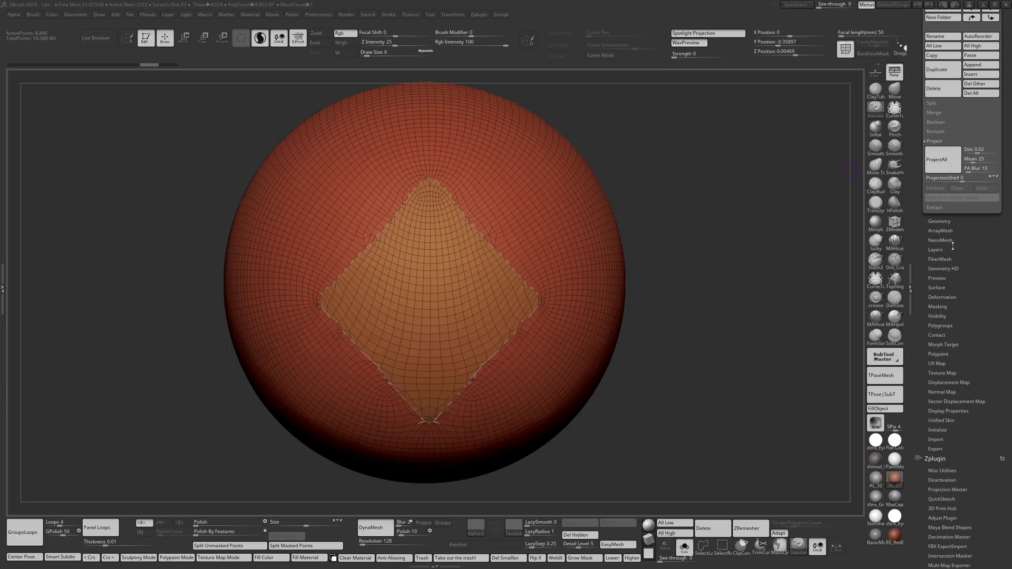
scroll(949, 224, "down", 5)
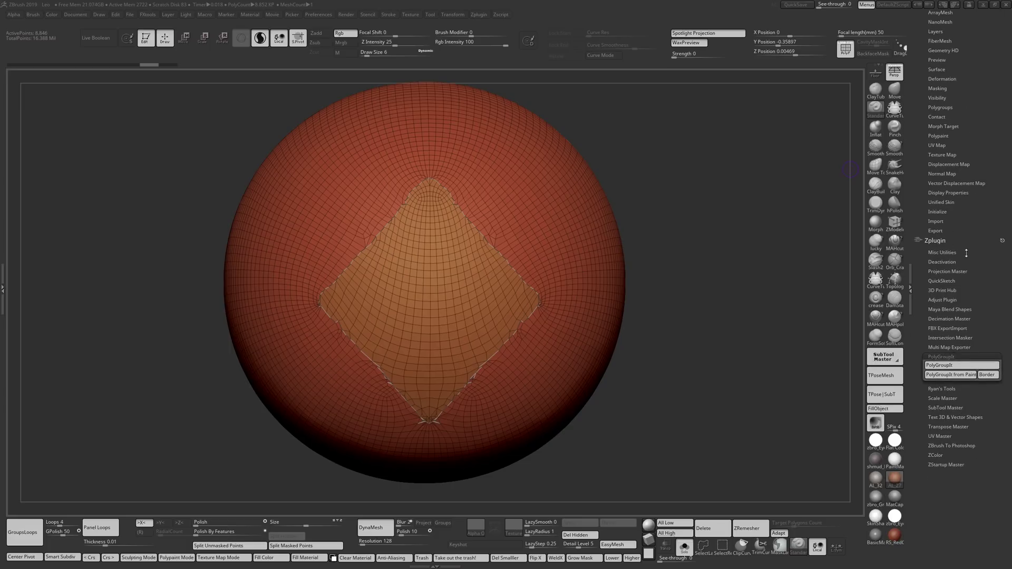
scroll(965, 235, "up", 4)
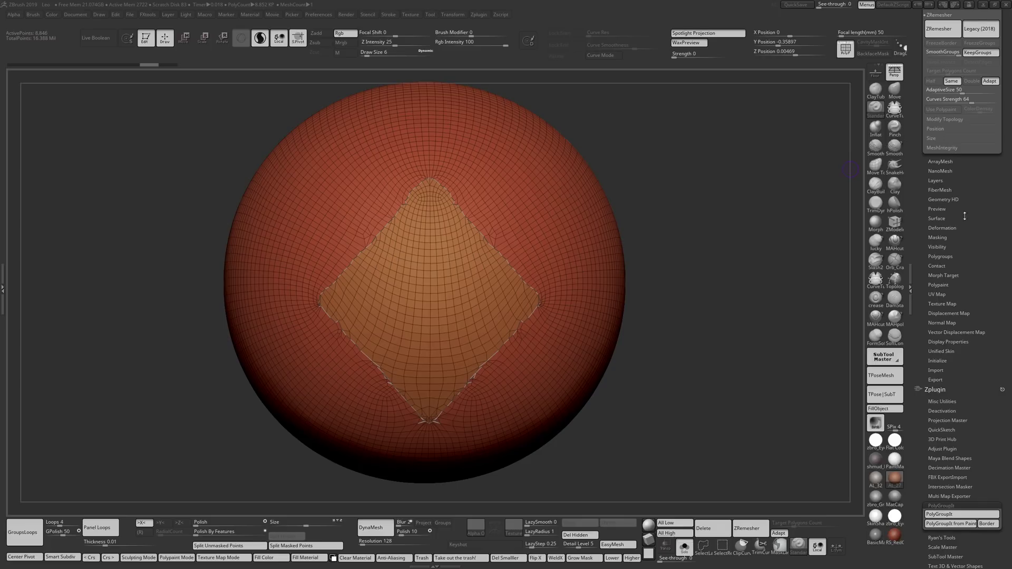
scroll(969, 224, "up", 2)
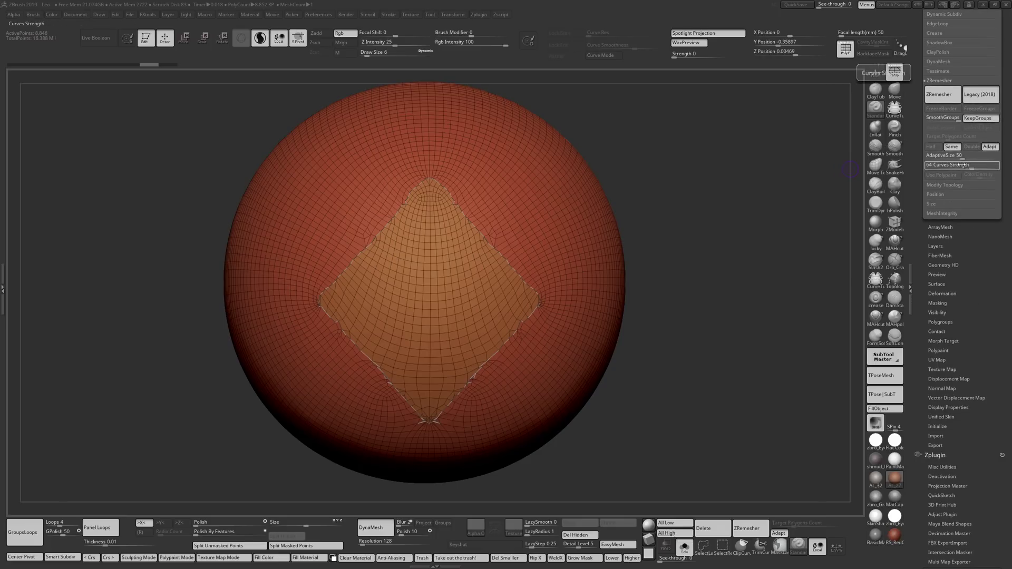
left_click(943, 95)
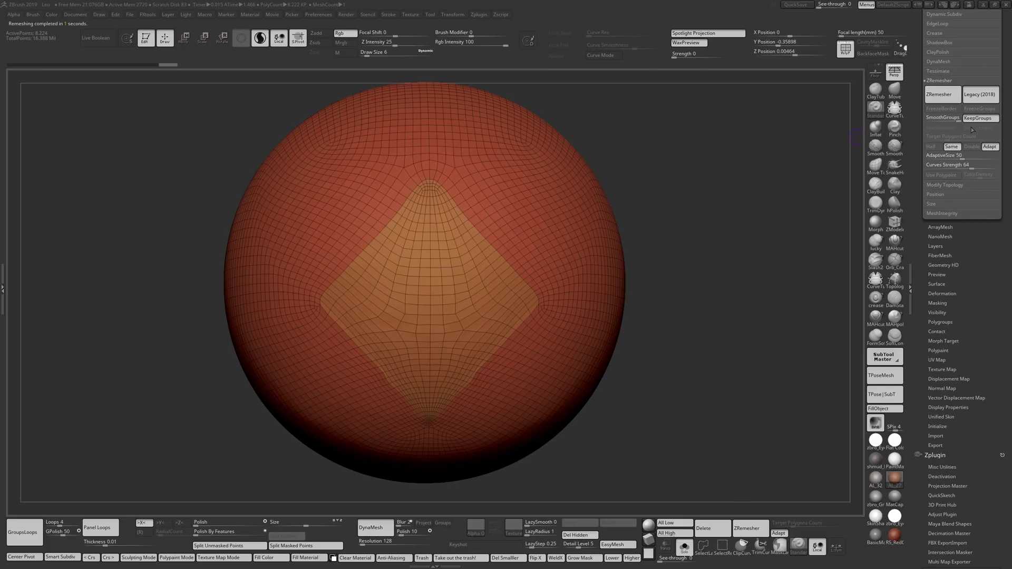
- Switch to the Work subtool and frame its painted head, showing the ears, eye and snout from the side
scroll(1003, 182, "up", 5)
left_click_drag(1002, 182, 1002, 187)
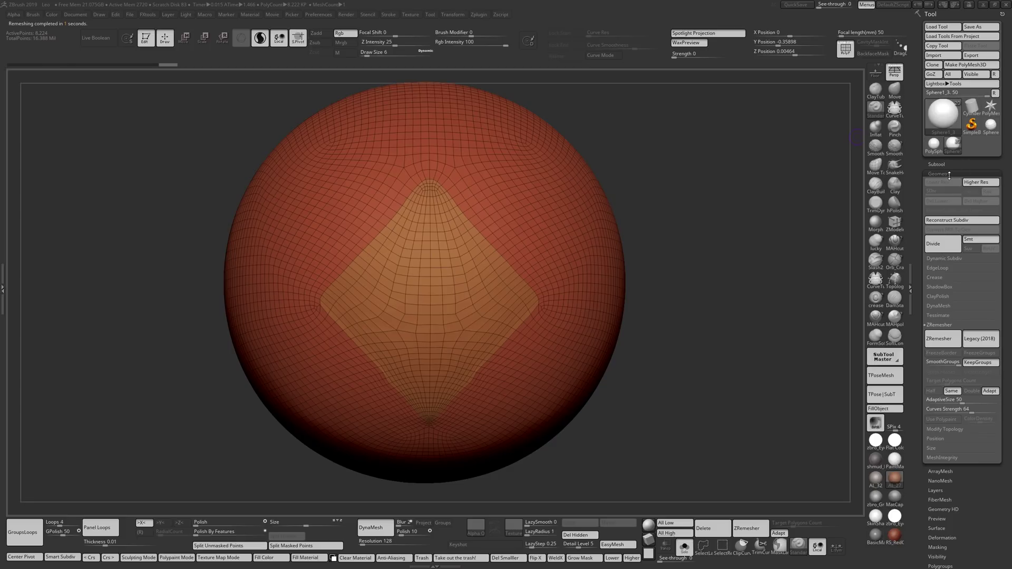
left_click(941, 166)
left_click(971, 285)
left_click_drag(674, 188, 675, 487)
key("f")
left_click_drag(682, 262, 631, 227)
left_click_drag(642, 280, 632, 241, "alt")
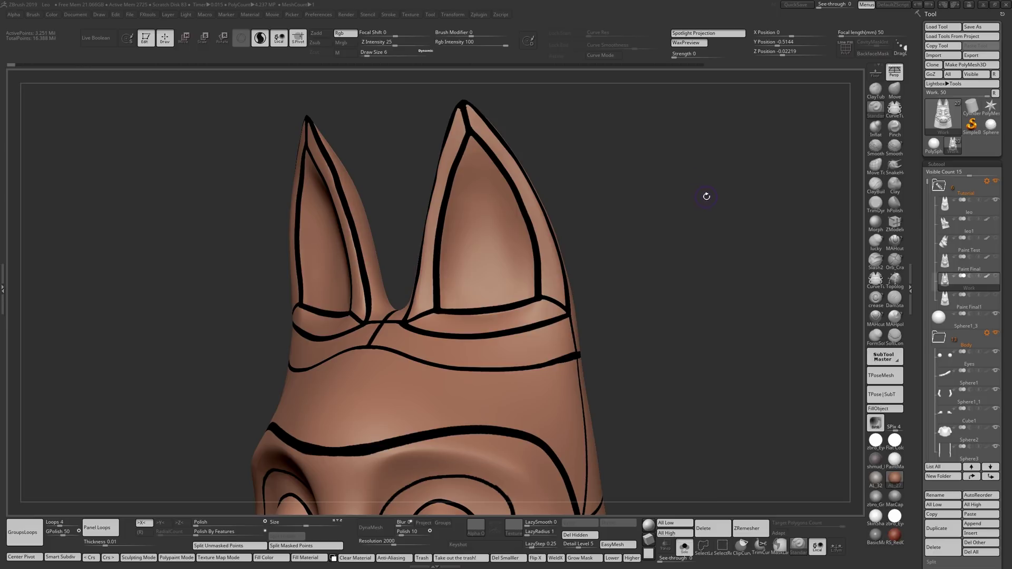
mouse_move(707, 197)
left_mouse_down()
mouse_move(721, 262)
mouse_move(713, 212)
left_mouse_up()
left_click_drag(739, 260, 739, 224)
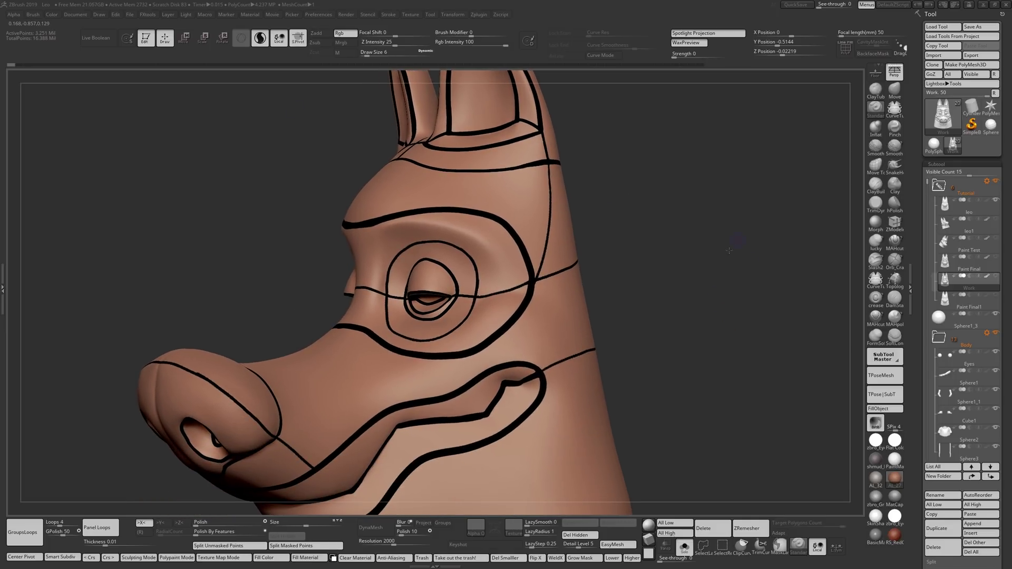
- Step forward through the Work subtool's undo history to the polygrouped state and inspect the groups on the ears and face
left_click(25, 66)
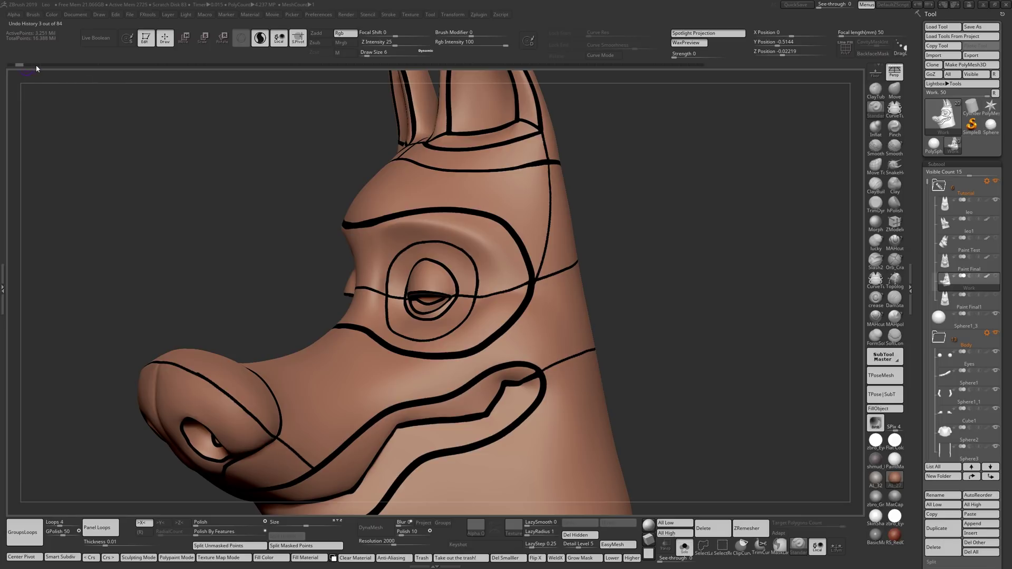
left_click(37, 64)
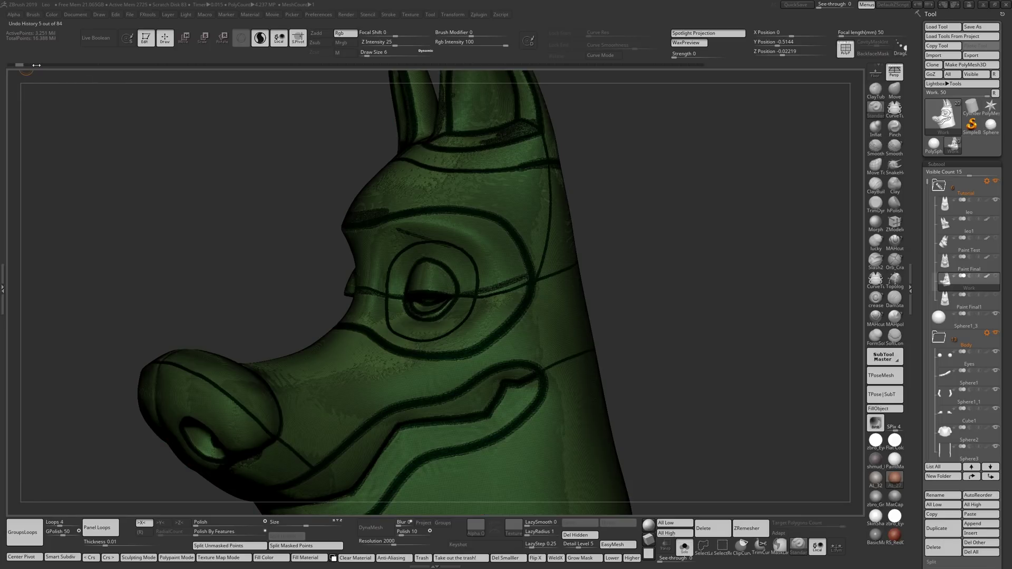
left_click(37, 64)
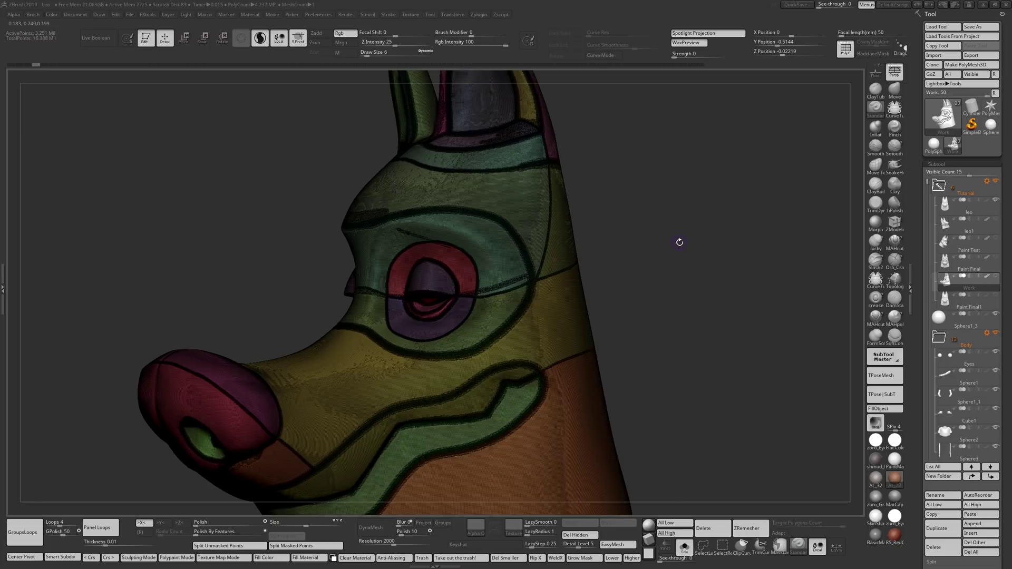
left_click_drag(714, 345, 701, 491, "alt")
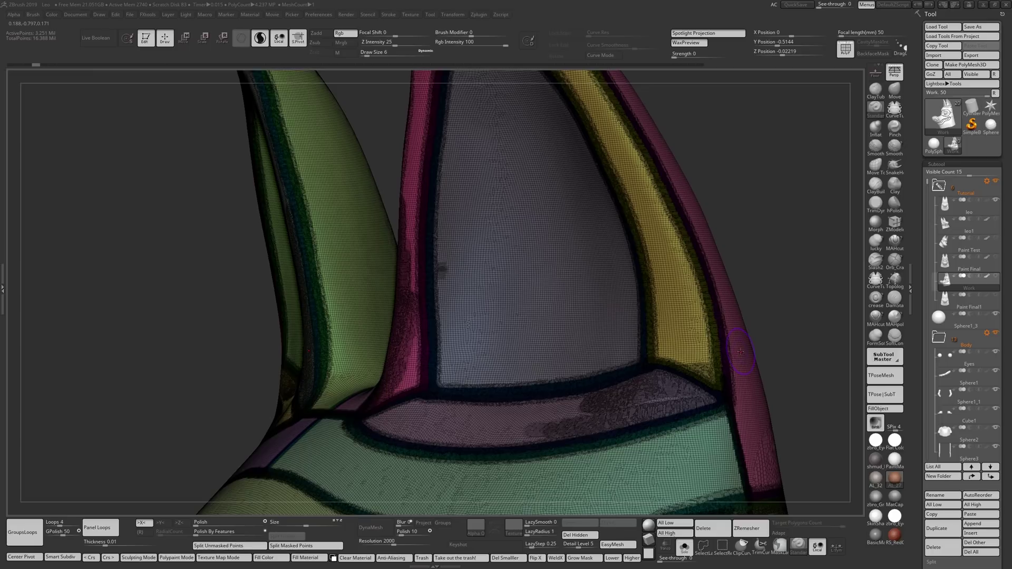
left_click_drag(760, 237, 638, 203, "alt")
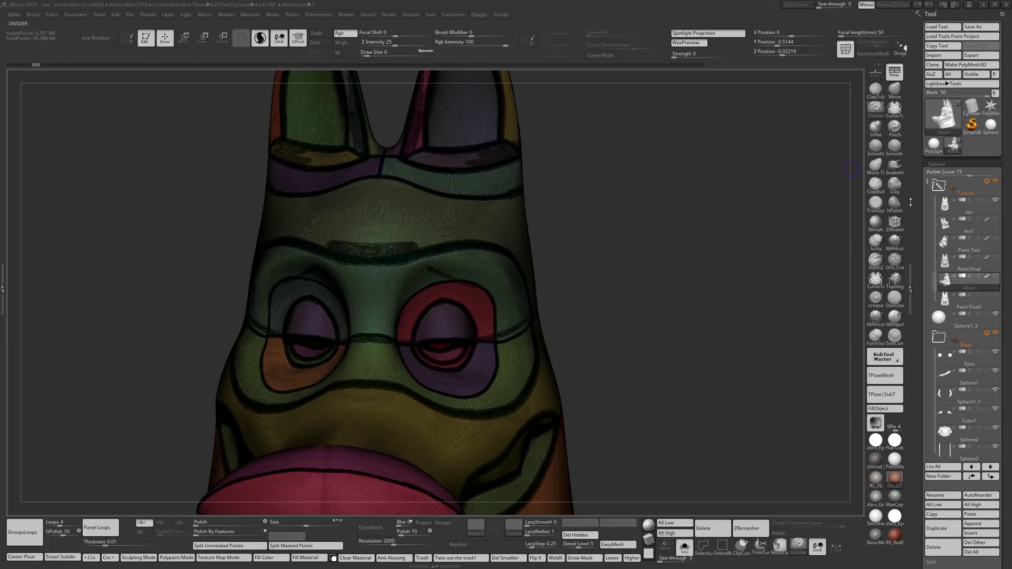
- Open the Tessimate settings for the head and advance its undo history to the lower-density mesh state
left_click(949, 164)
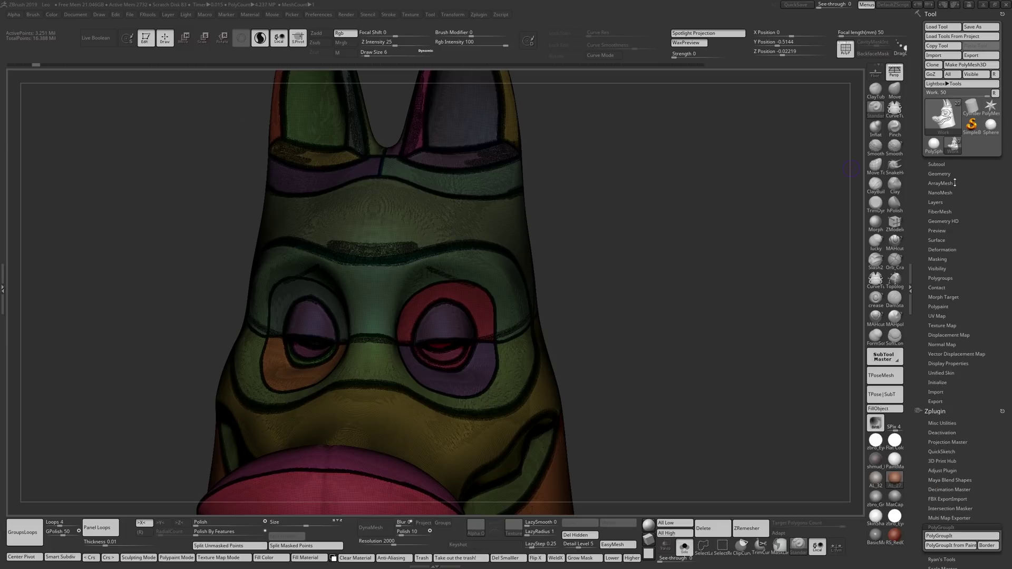
left_click(953, 174)
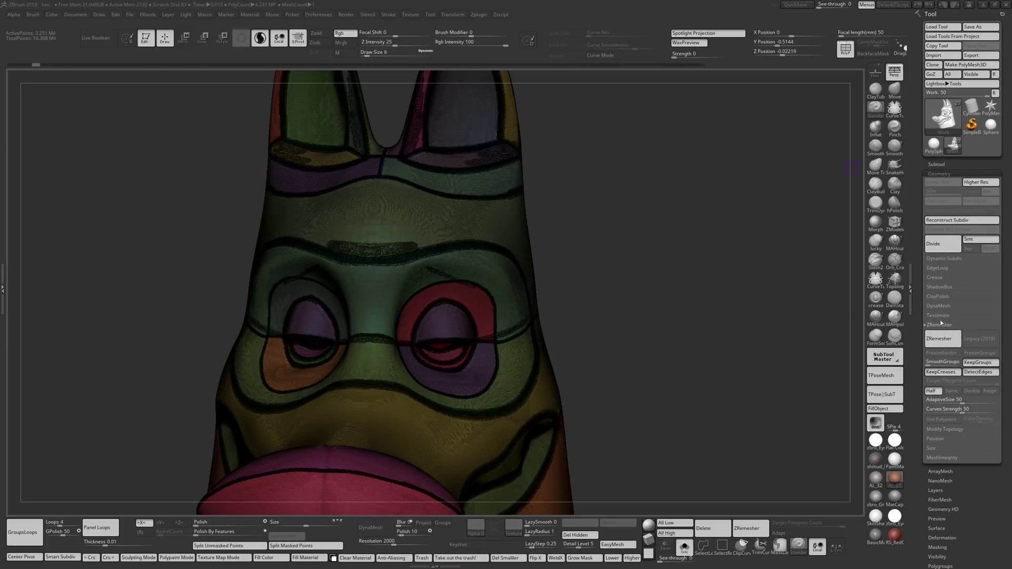
left_click(940, 316)
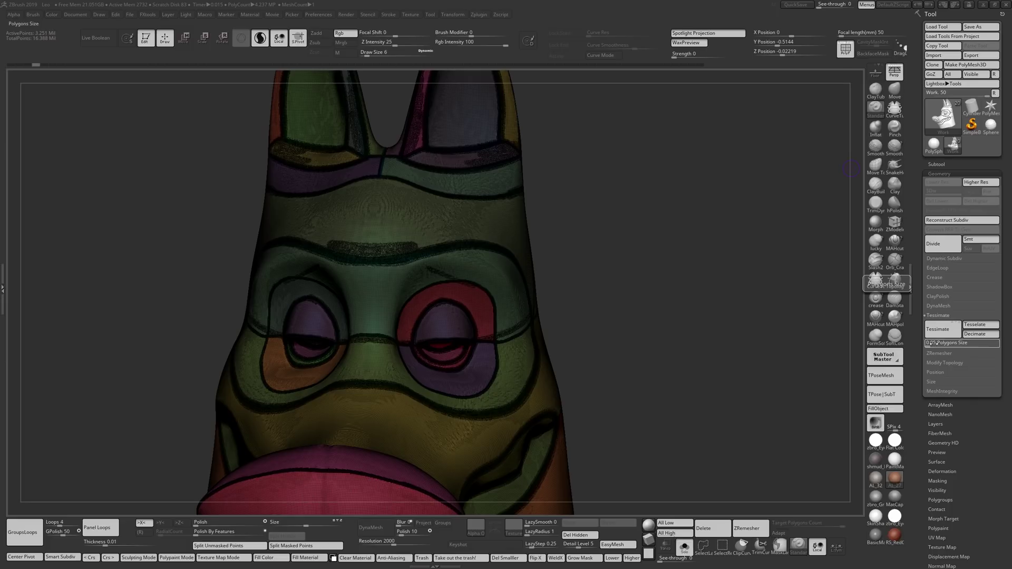
left_click_drag(34, 65, 52, 65)
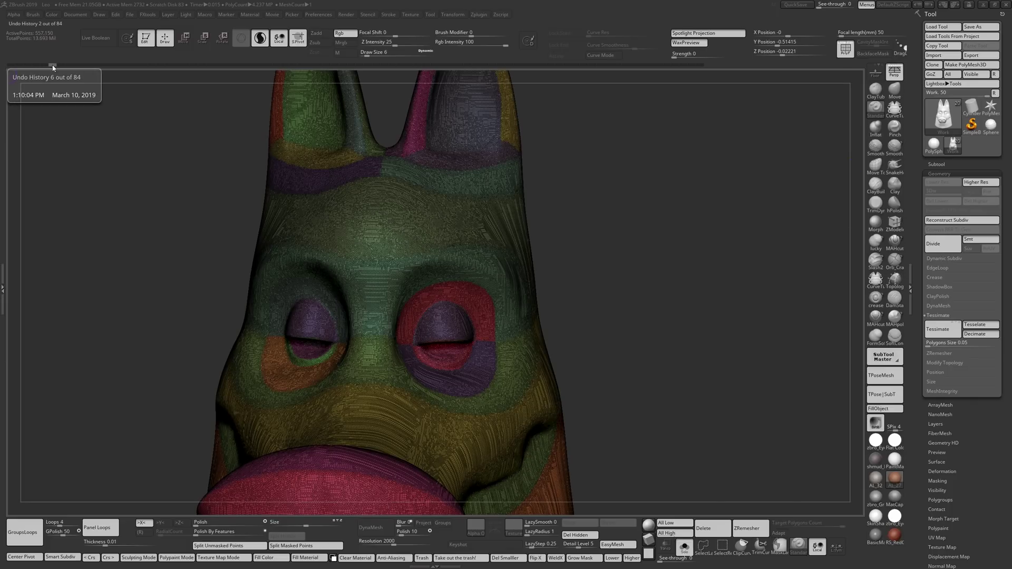
- Examine the head's polygroup borders up close around the brow and the base of the ear
left_click_drag(682, 193, 726, 192)
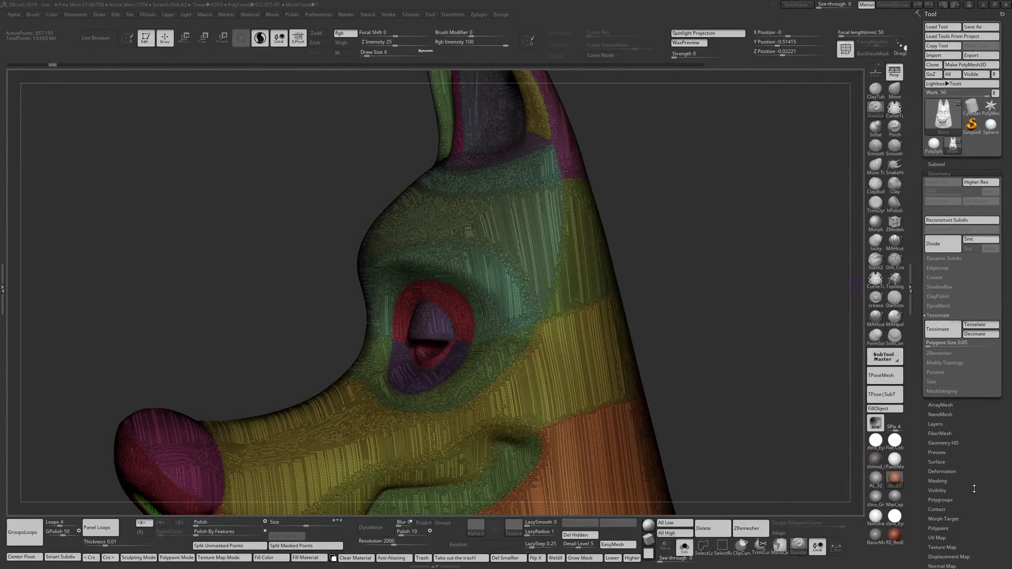
left_click(937, 164)
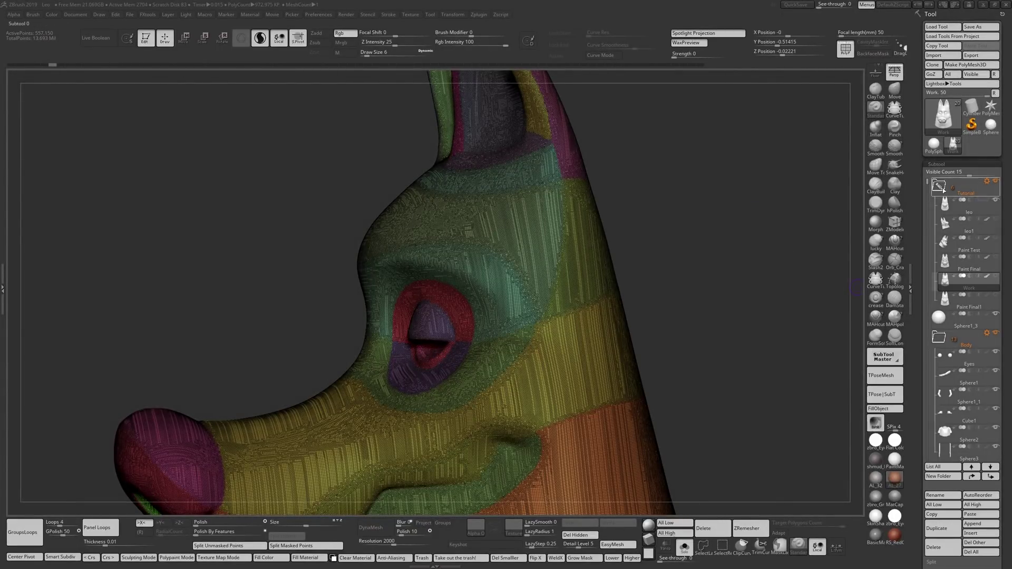
scroll(1002, 407, "down", 3)
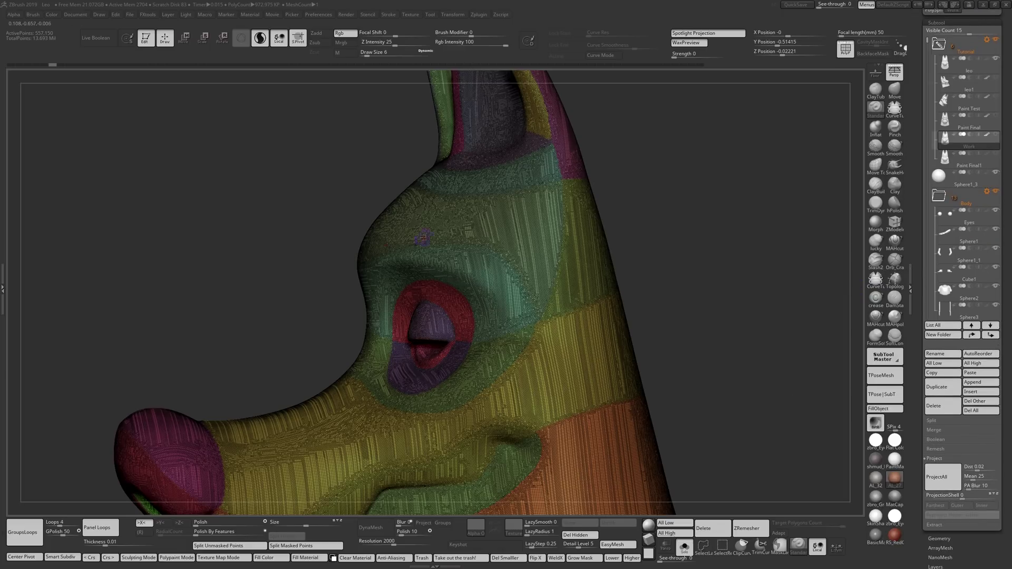
left_click_drag(662, 140, 565, 255)
right_click_drag(517, 249, 569, 246, "ctrl")
key("shift+f")
mouse_move(606, 176)
right_mouse_down("ctrl")
mouse_move(548, 168)
mouse_move(572, 172)
mouse_move(581, 211)
mouse_move(567, 224)
right_mouse_up("ctrl")
key("shift+f")
right_click_drag(668, 246, 742, 314)
left_click_drag(742, 313, 714, 193)
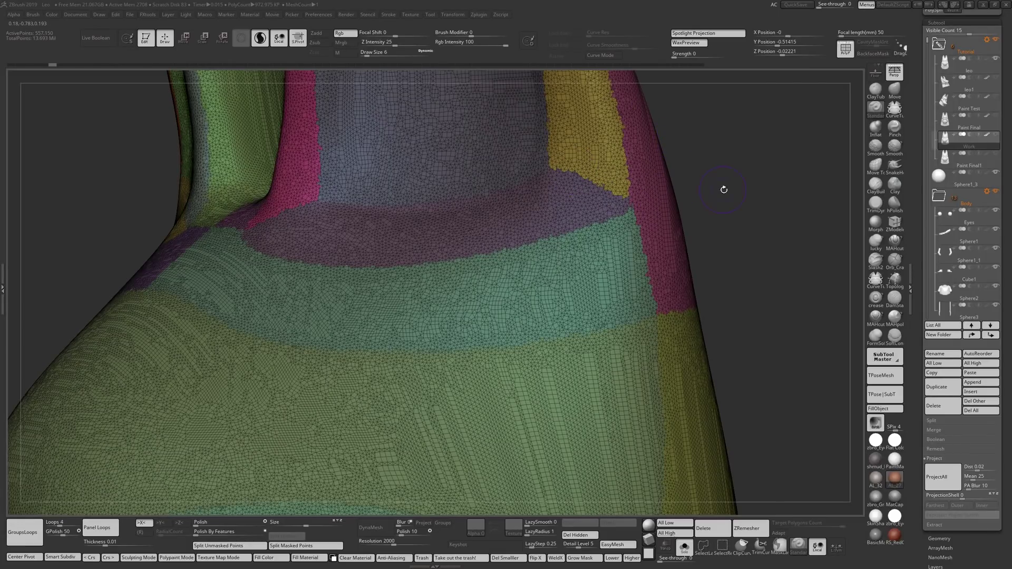
left_click_drag(729, 193, 732, 202)
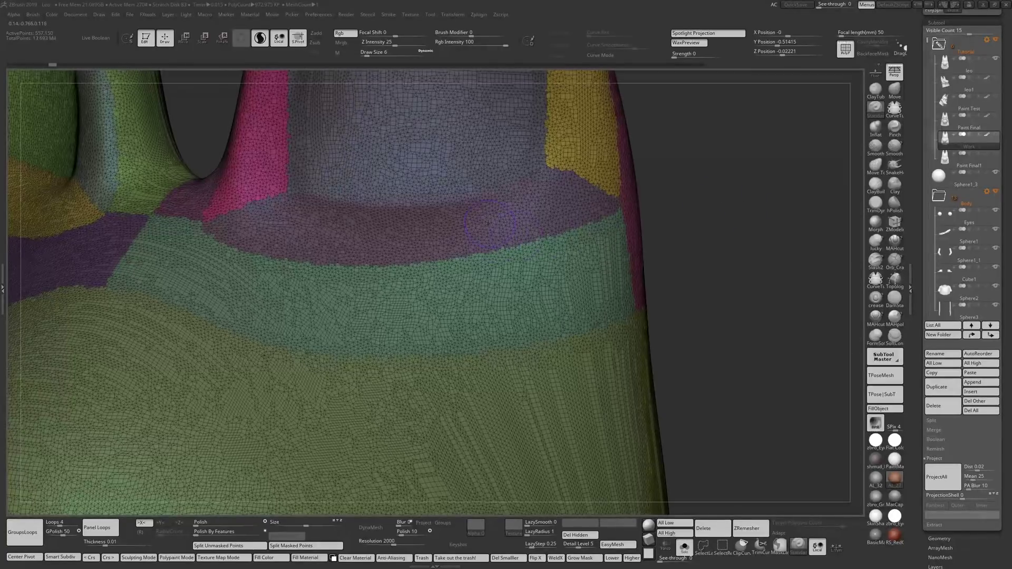
- Advance the undo history to the state with smoothed polygroup borders and open the Deformation settings
left_click(70, 66)
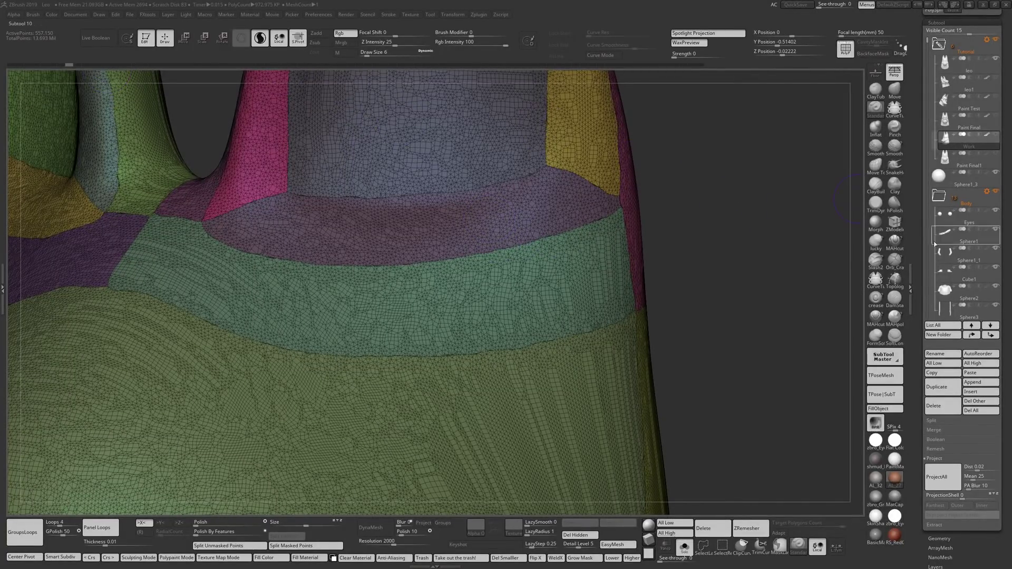
left_click_drag(1003, 241, 982, 222)
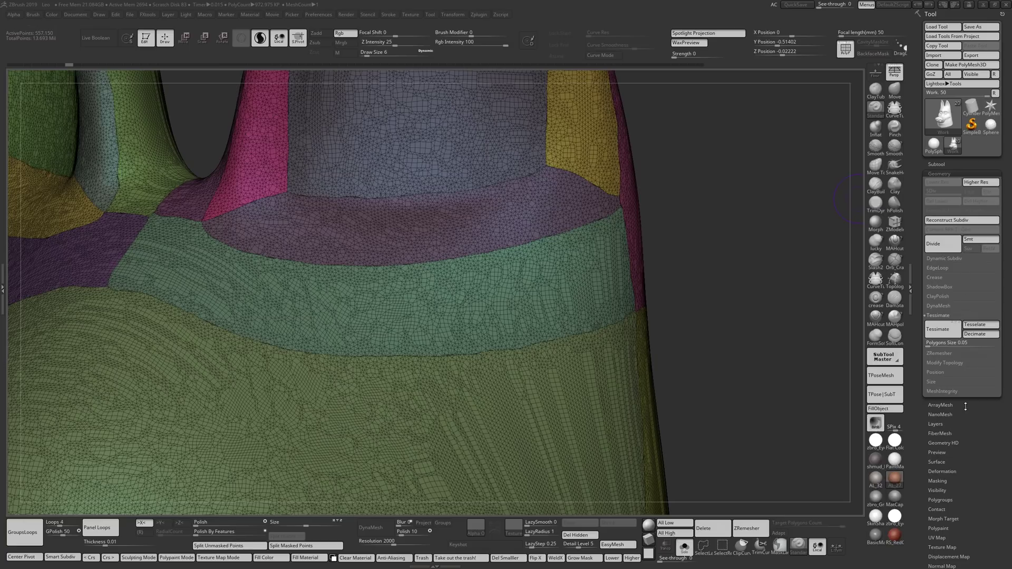
left_click_drag(971, 443, 970, 436)
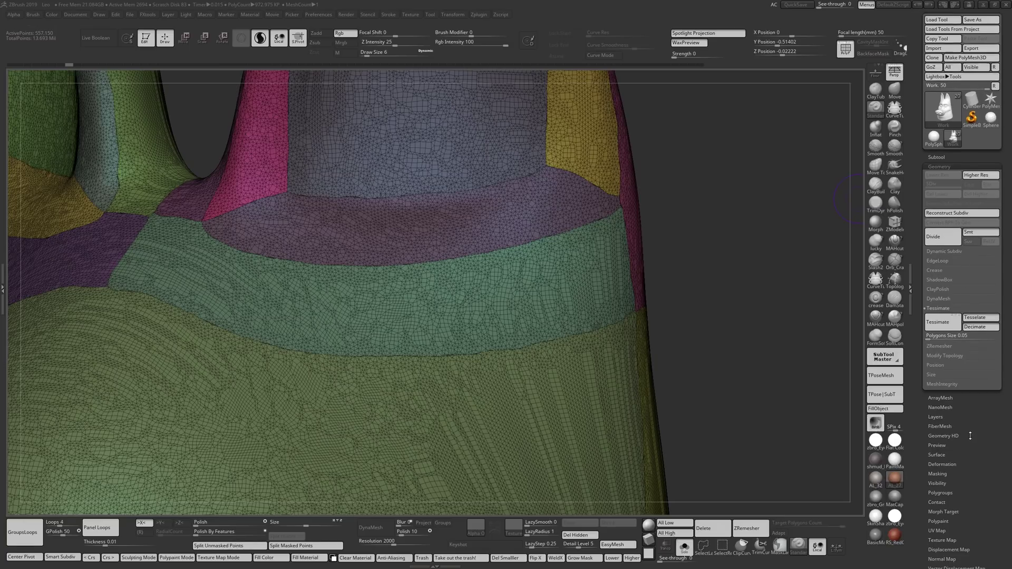
left_click(935, 466)
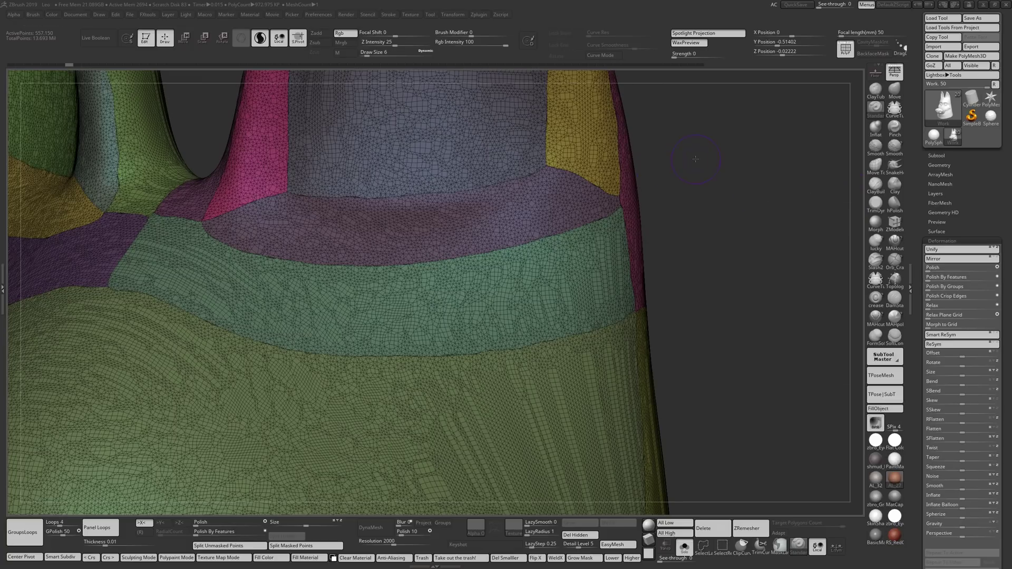
- Examine the smoothed border between the inner-ear group and the band below it up close
right_click_drag(702, 176, 844, 320, "ctrl")
right_click_drag(345, 90, 609, 254, "alt")
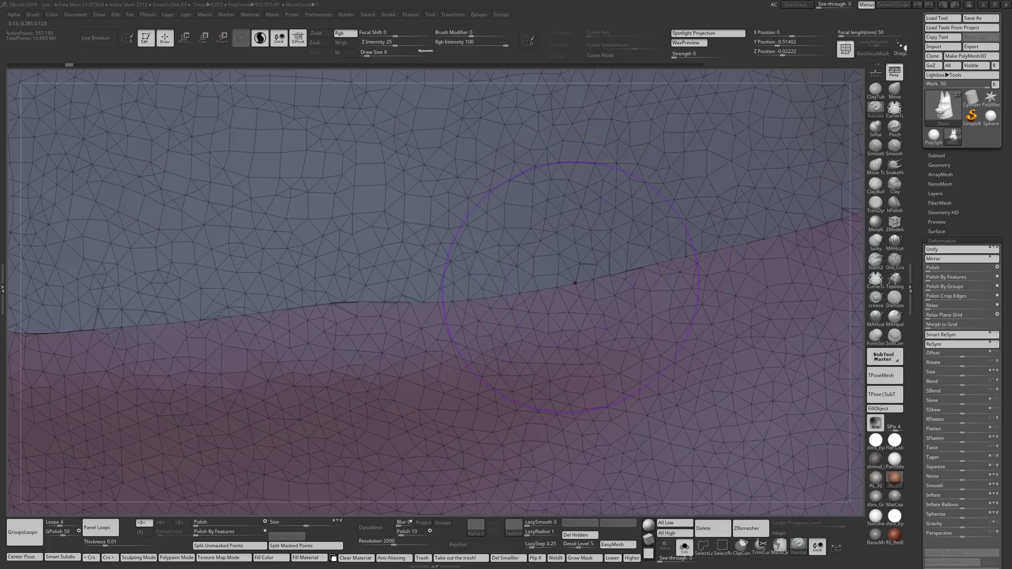
right_click_drag(568, 284, 369, 79, "ctrl")
- Advance the undo history to the mirrored polygroup state and inspect the area between the ears from the front
left_click_drag(81, 63, 85, 60)
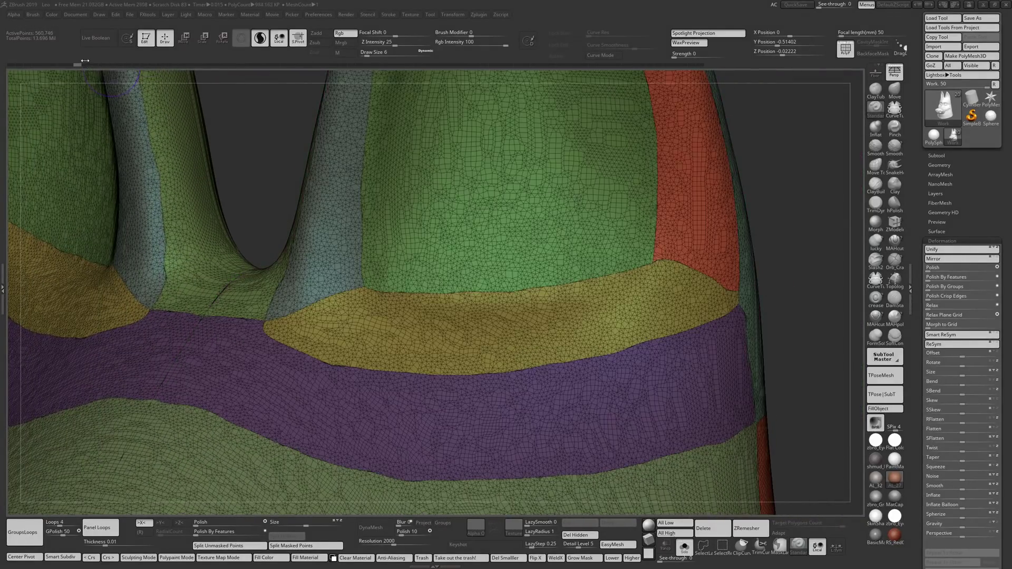
left_click_drag(253, 168, 273, 171, "shift")
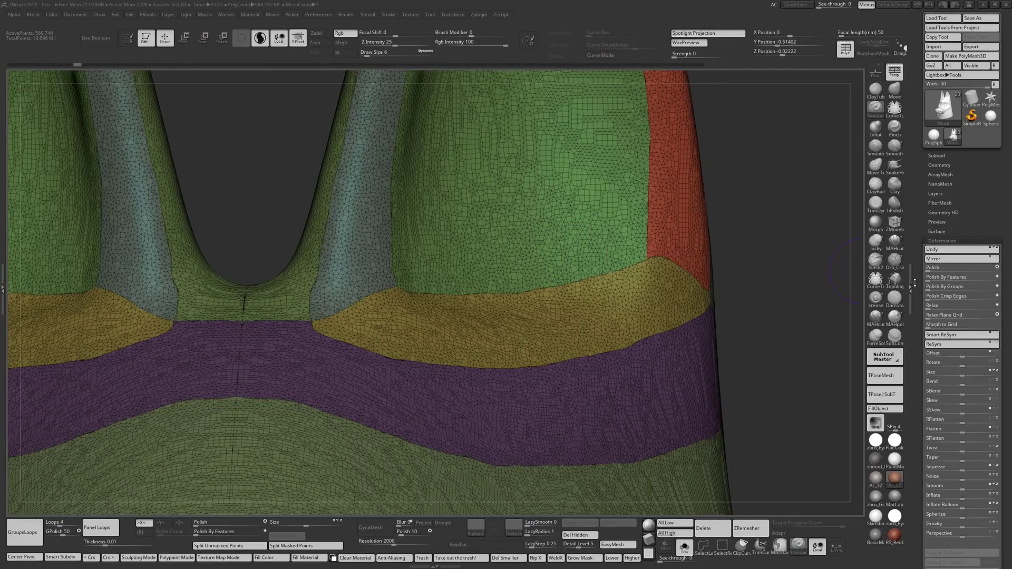
left_click_drag(273, 234, 483, 256, "alt")
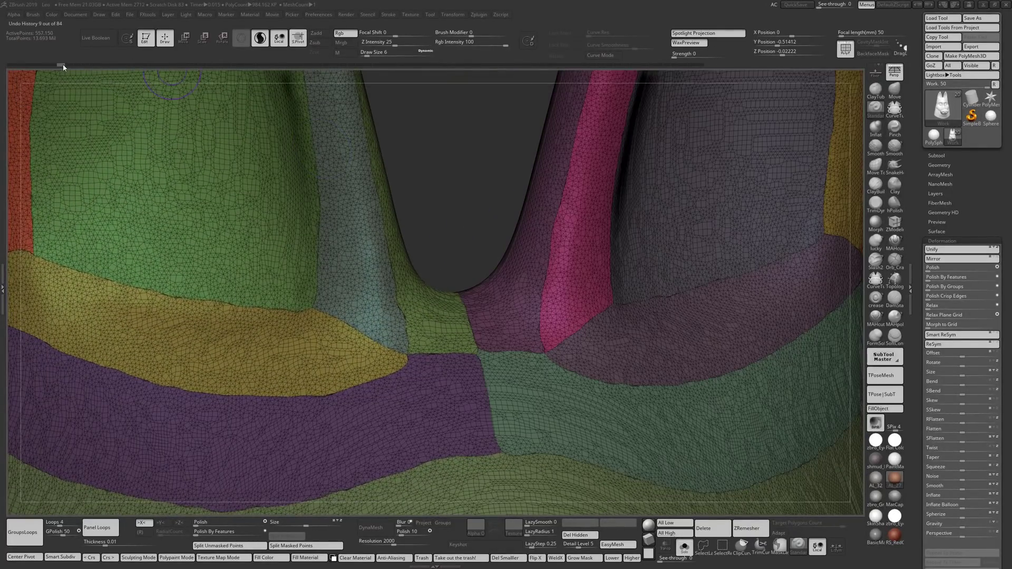
- Step the undo history back to before the mirroring and open the Modify Topology settings
left_click(62, 65)
left_click(931, 166)
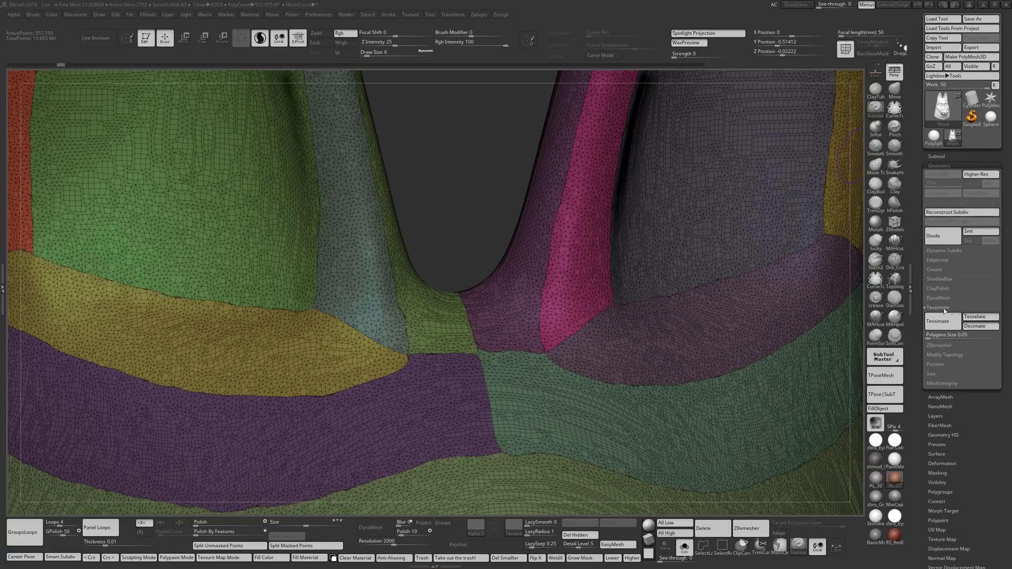
left_click(948, 355)
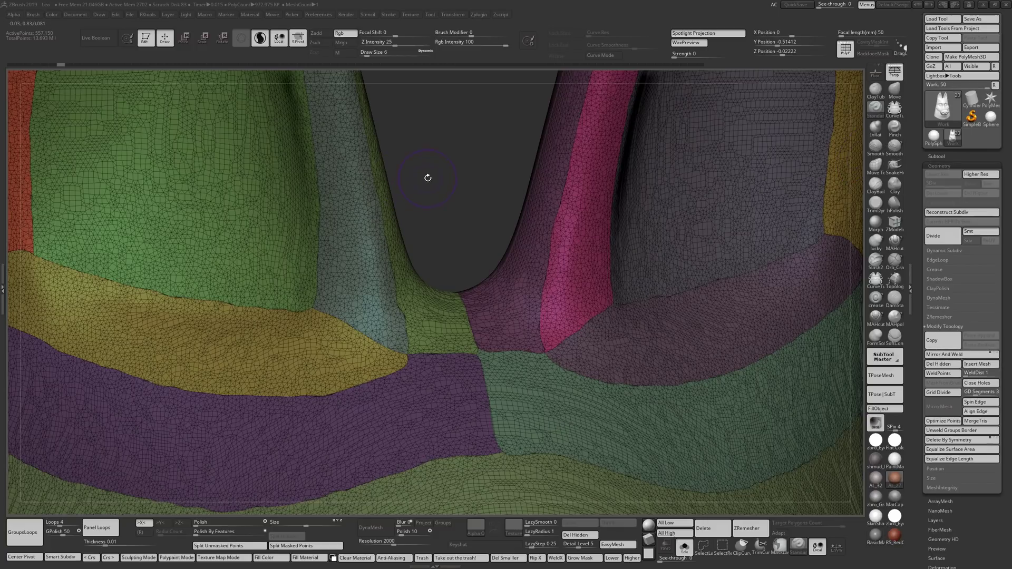
- Advance the undo history to the mirrored state again and examine the centre seam between the ears up close
key("space")
left_click_drag(481, 166, 459, 210)
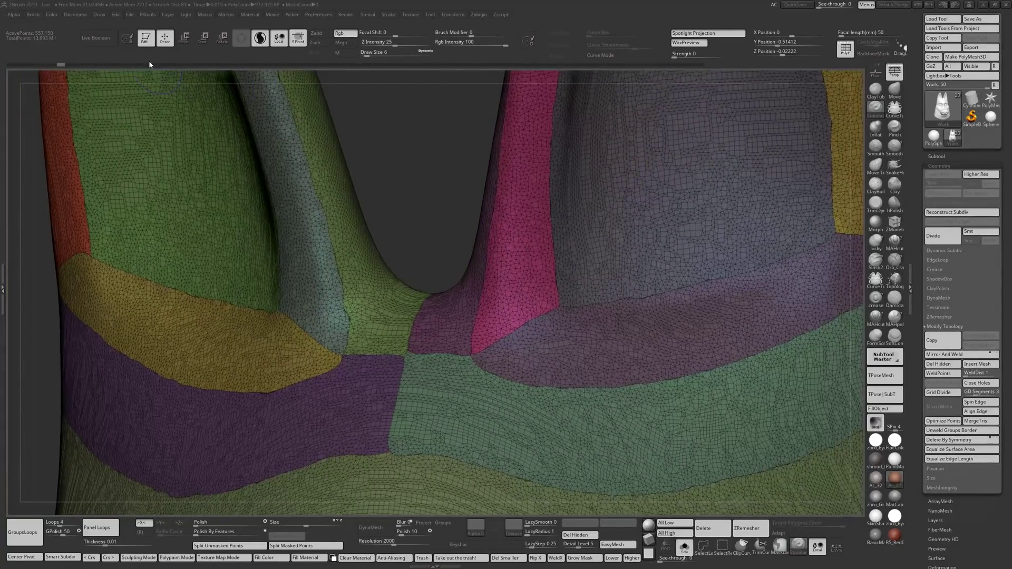
left_click(84, 64)
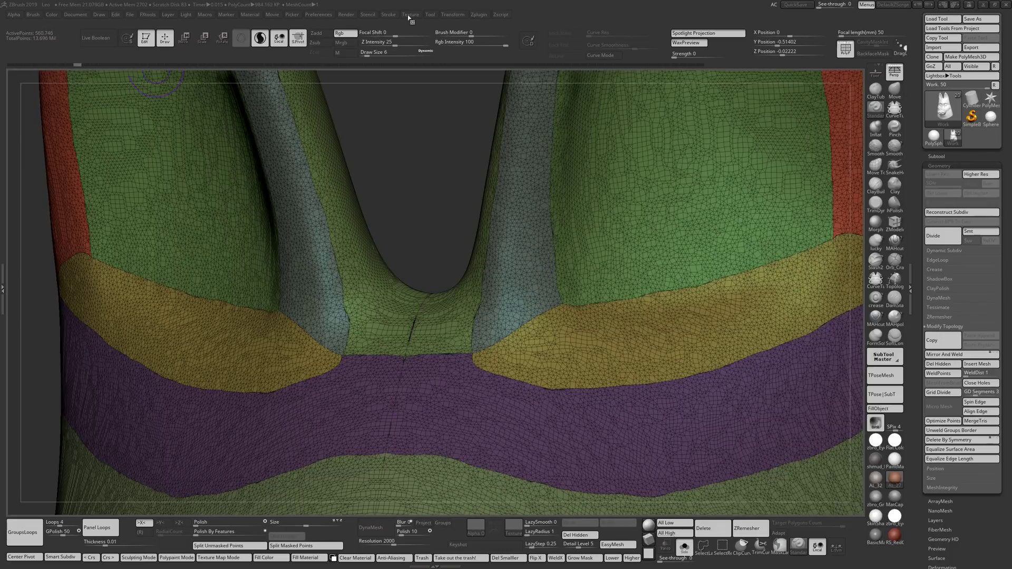
right_click_drag(546, 243, 525, 247)
left_click_drag(526, 247, 450, 343)
right_click_drag(450, 343, 463, 355, "ctrl")
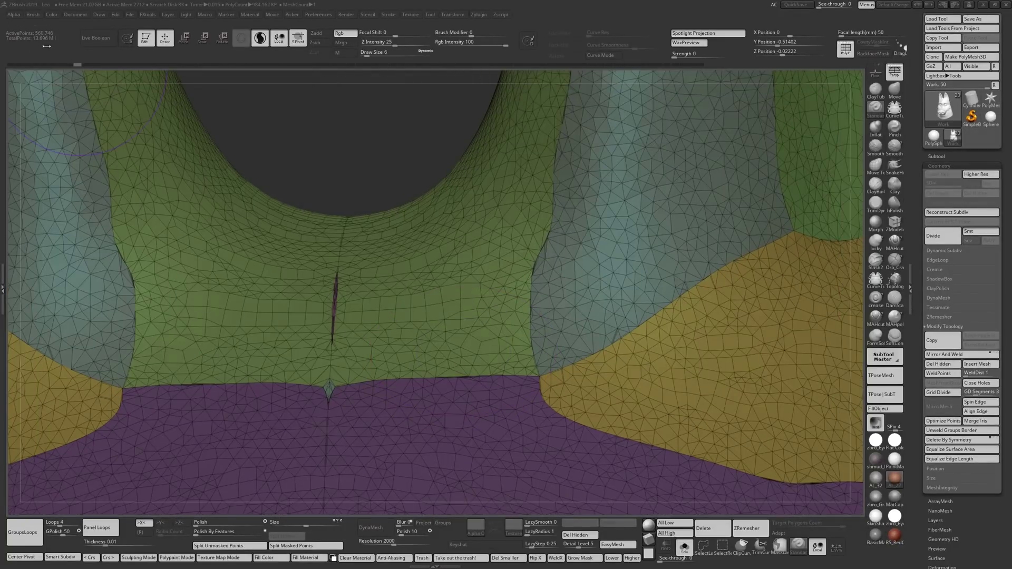
- Advance the undo history to the isolated green group, inspect its centre slit, and return to the full head state
left_click(97, 63)
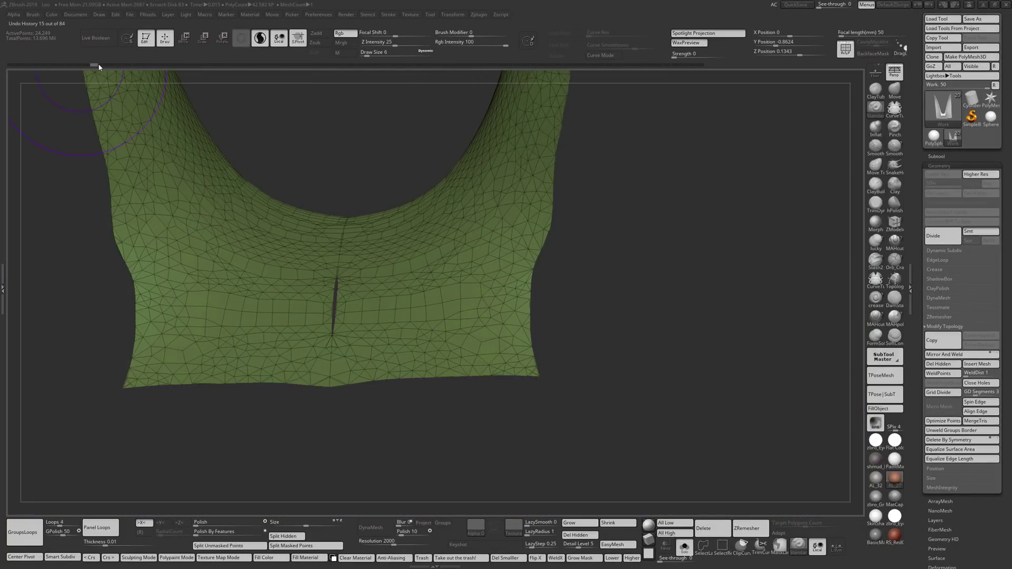
mouse_move(617, 259)
left_mouse_down()
mouse_move(608, 219)
mouse_move(629, 289)
left_mouse_up()
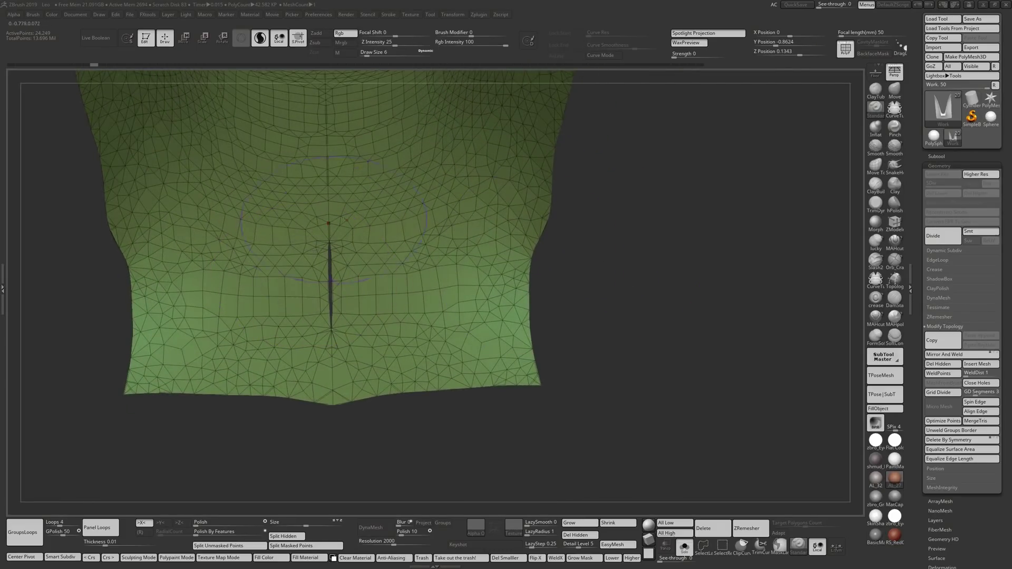
left_click(77, 64)
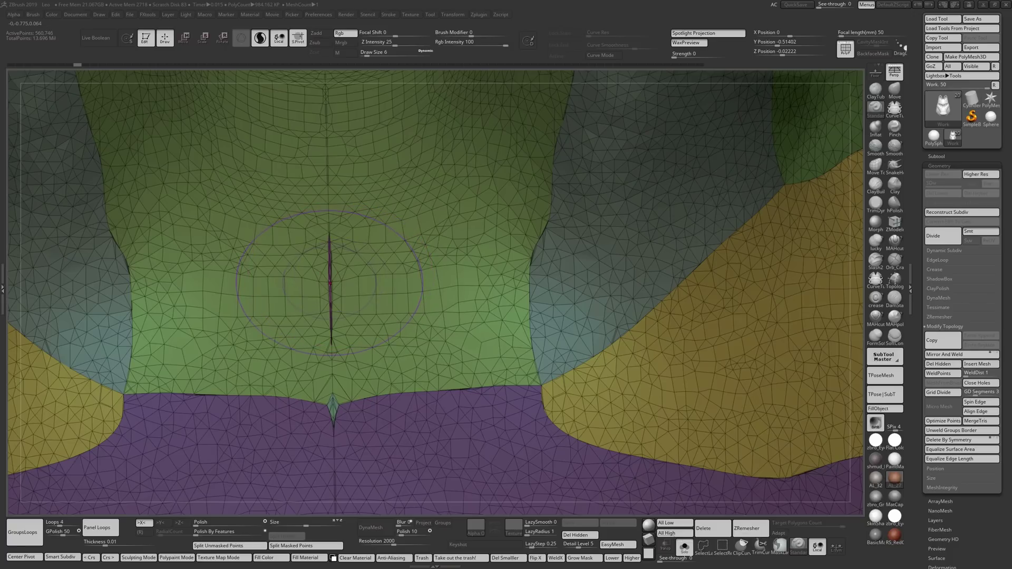
- Examine the slit along the mirror seam between the ears up close and from further away
right_click_drag(340, 280, 335, 254, "ctrl")
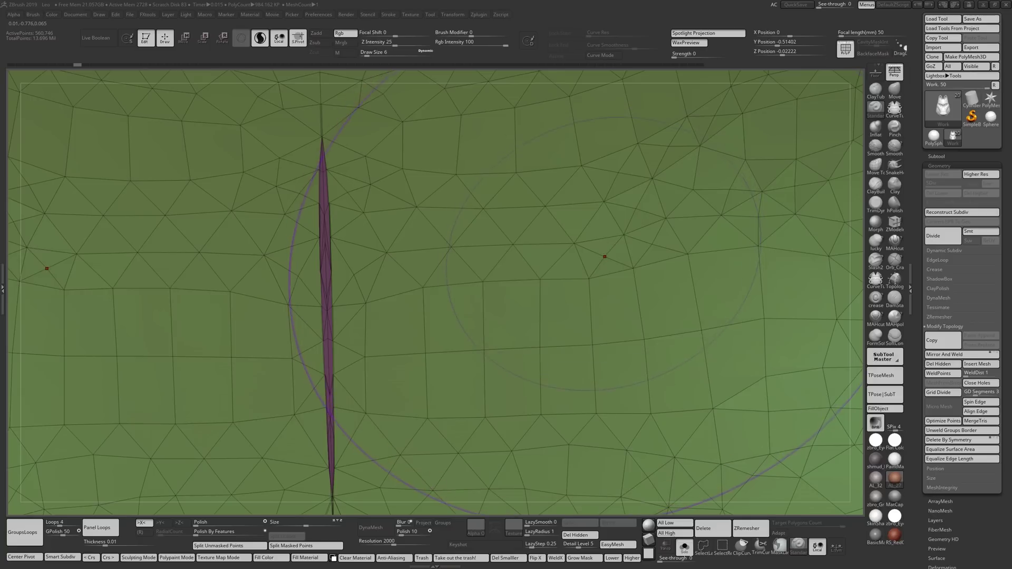
right_click_drag(526, 307, 518, 242, "ctrl")
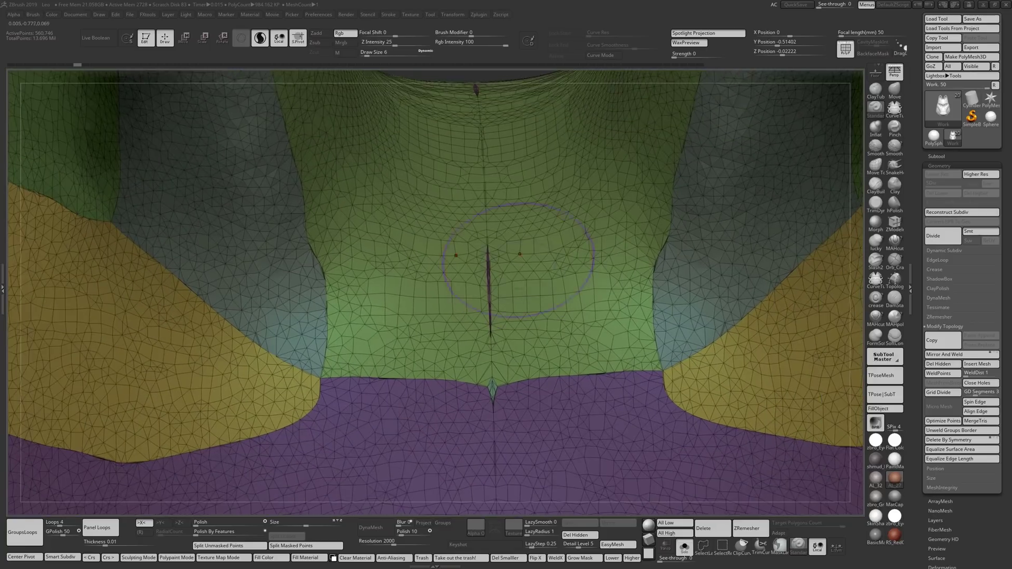
mouse_move(570, 264)
right_mouse_down("ctrl")
mouse_move(539, 138)
mouse_move(601, 178)
mouse_move(582, 95)
right_mouse_up("ctrl")
right_click_drag(659, 226, 436, 211)
- Step forward through the undo history past the isolated ear and back-of-head groups to the full polygrouped head
left_click(95, 66)
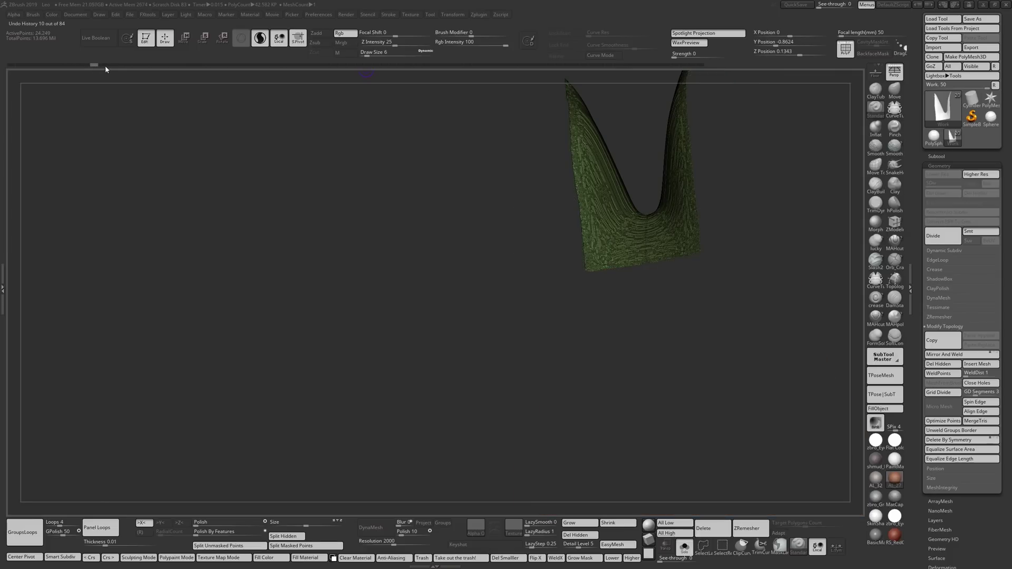
left_click(127, 65)
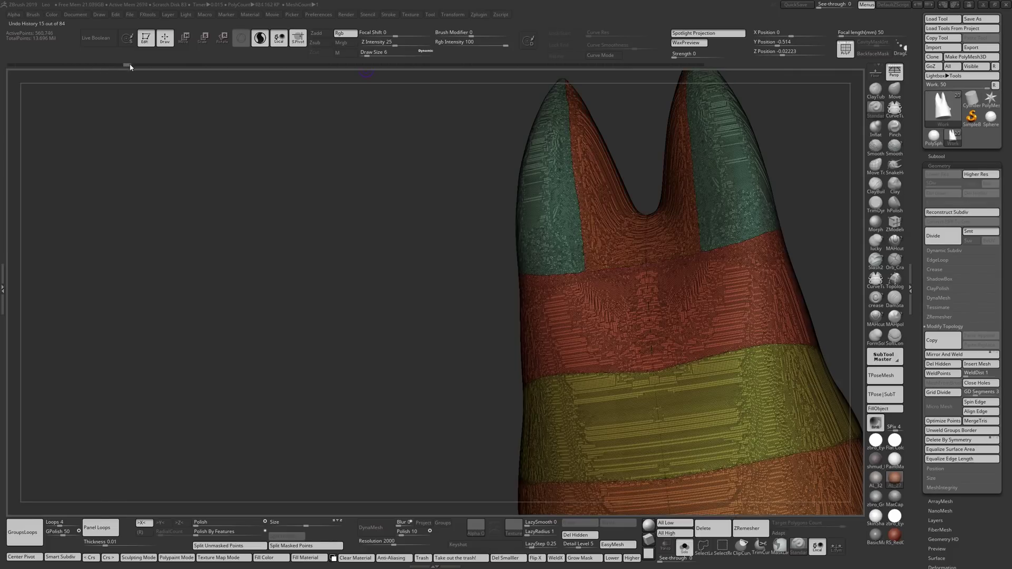
left_click(145, 66)
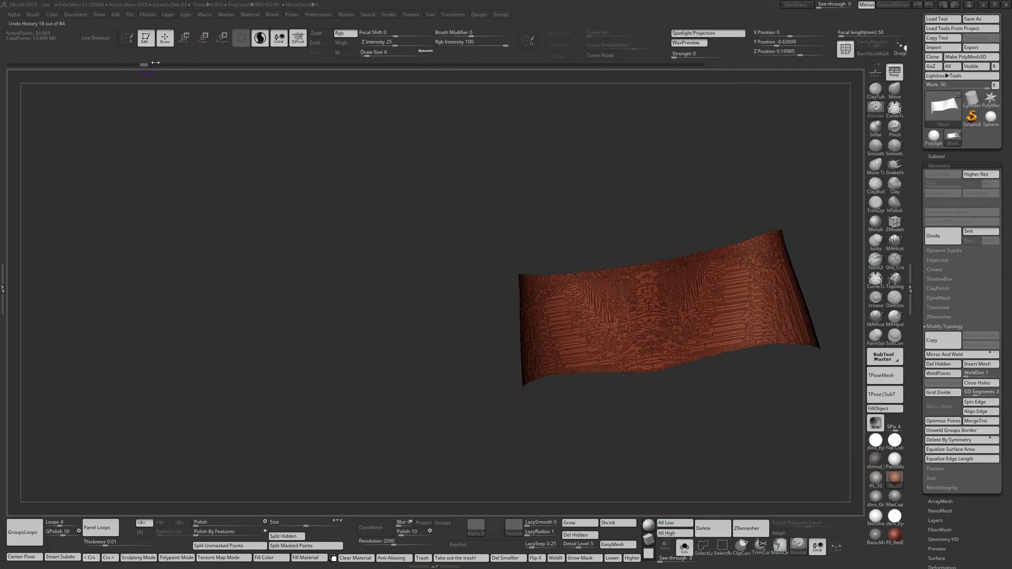
left_click(167, 65)
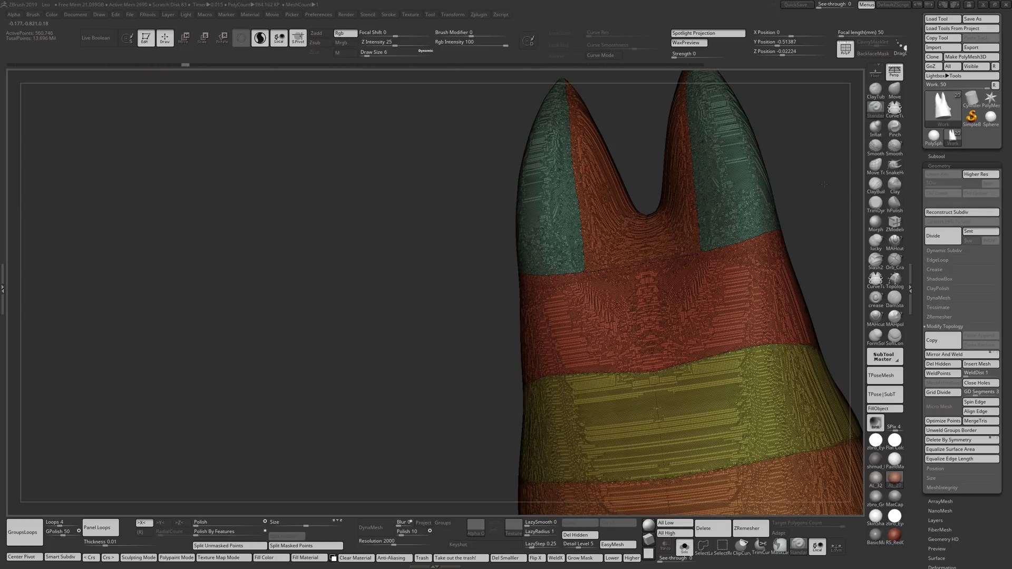
- Turn the head to face the front and open the Crease settings
left_click_drag(834, 184, 939, 193)
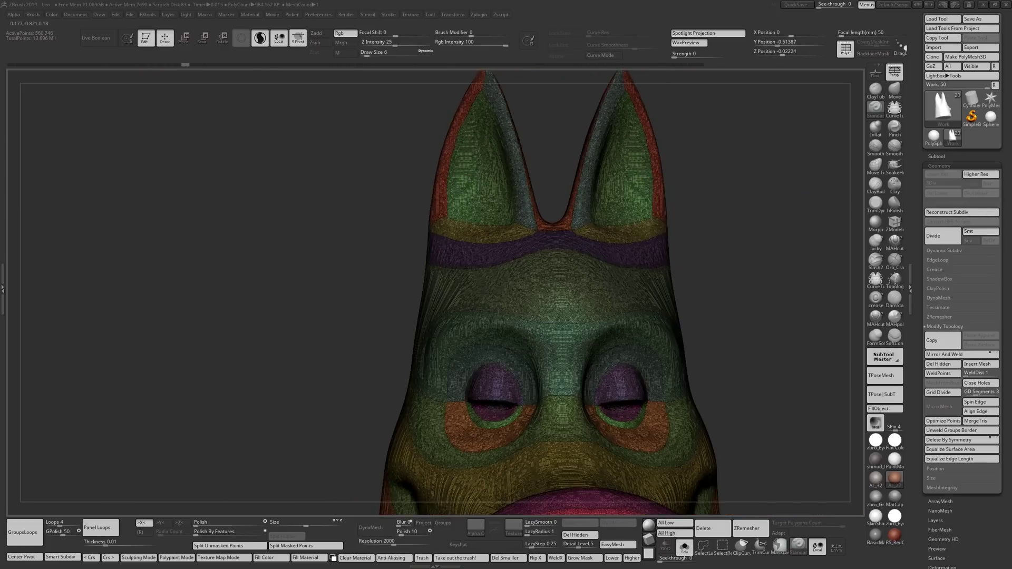
left_click(940, 269)
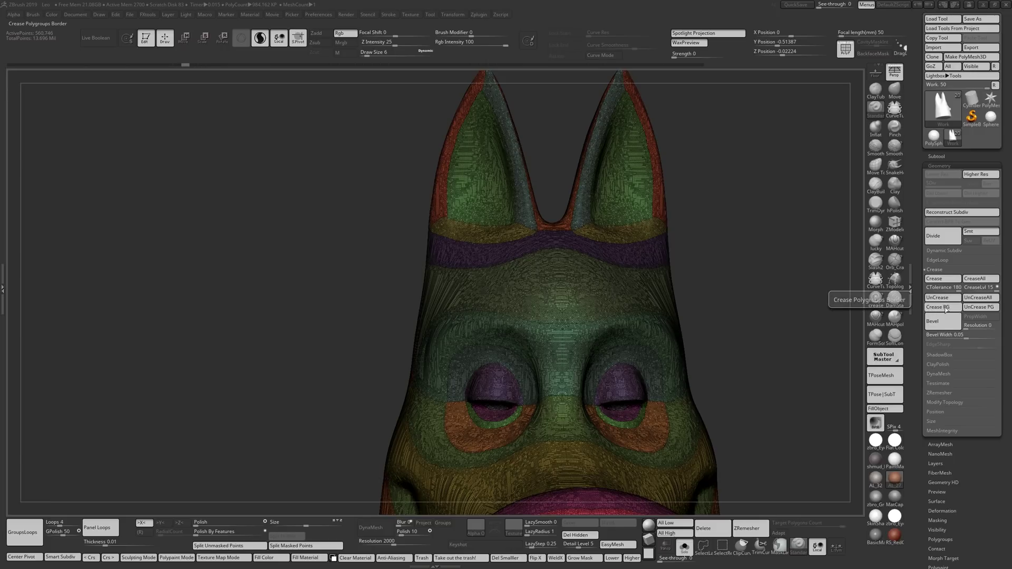
left_click_drag(701, 192, 615, 218, "alt")
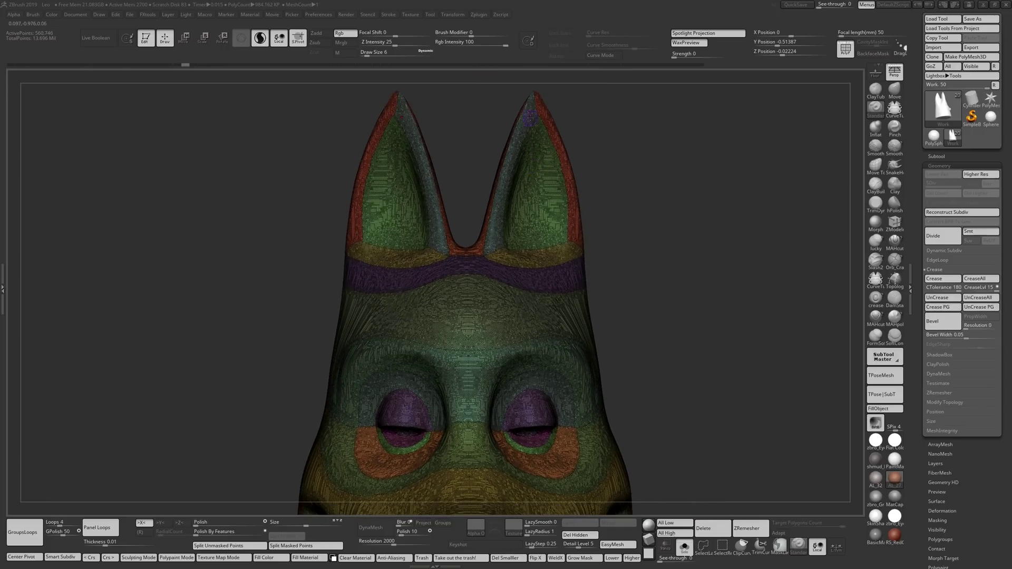
- Step forward through the undo history past the isolated forehead band and eye pieces to the head with open eyes
left_click(205, 65)
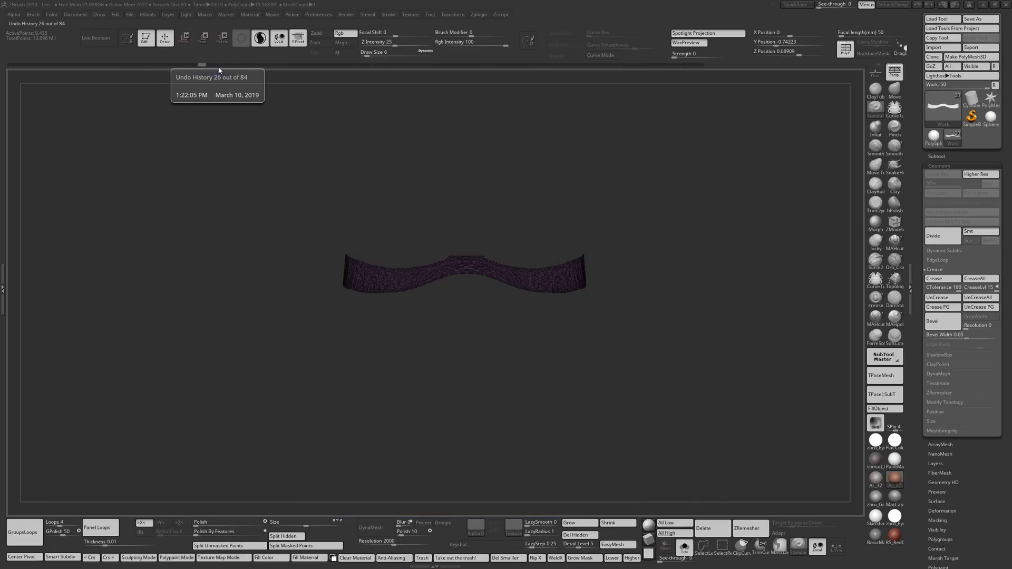
left_click(219, 65)
left_click(235, 66)
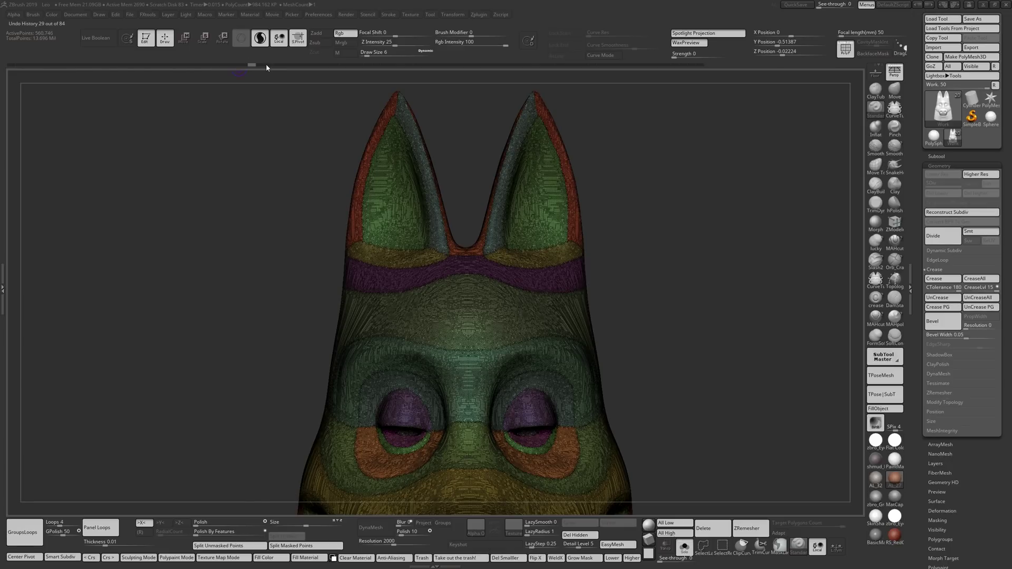
left_click_drag(278, 66, 283, 65)
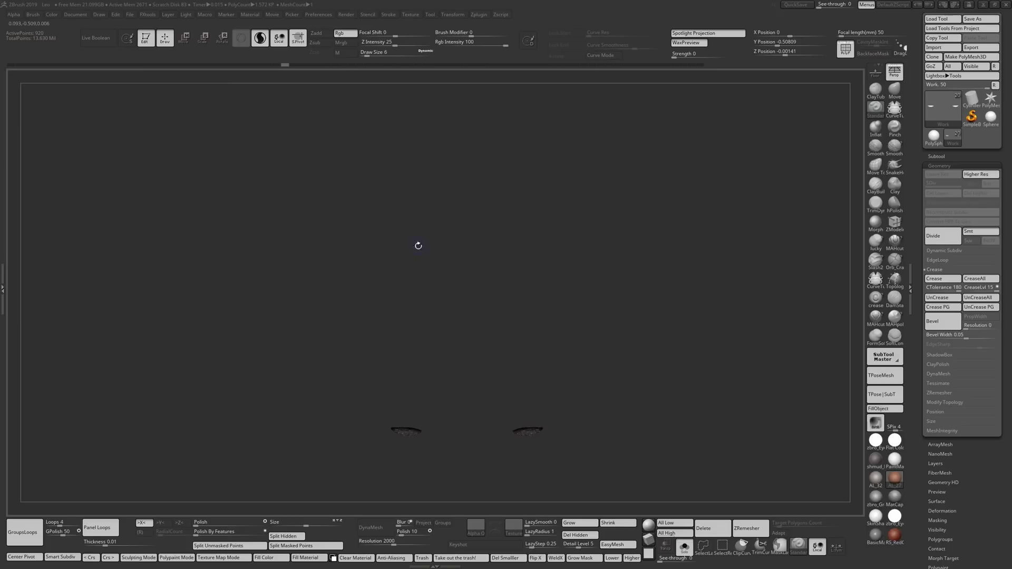
left_click(303, 64)
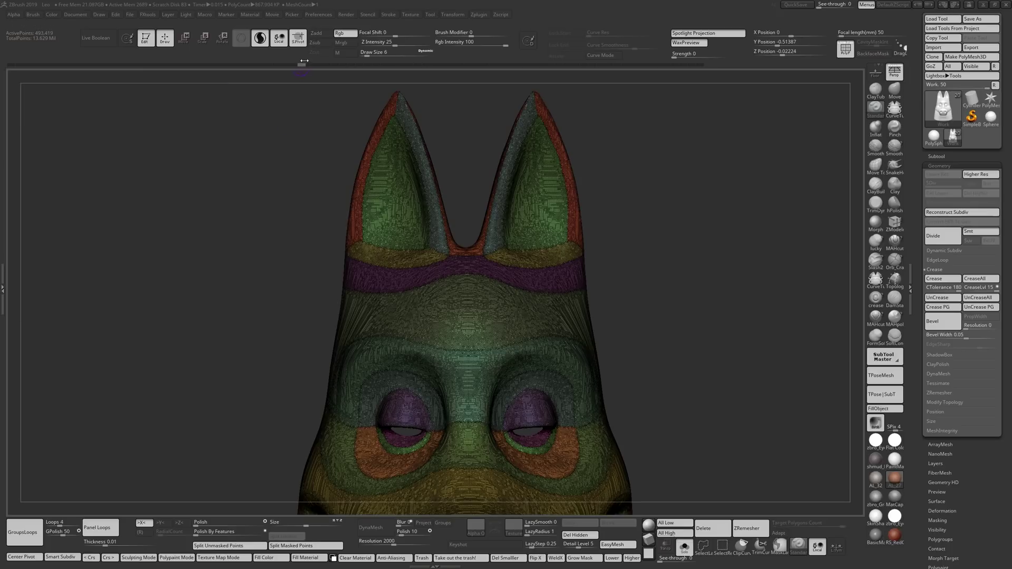
- Advance the undo history to the remeshed quad state and inspect the topology on the face and the back of the head
left_click(318, 63)
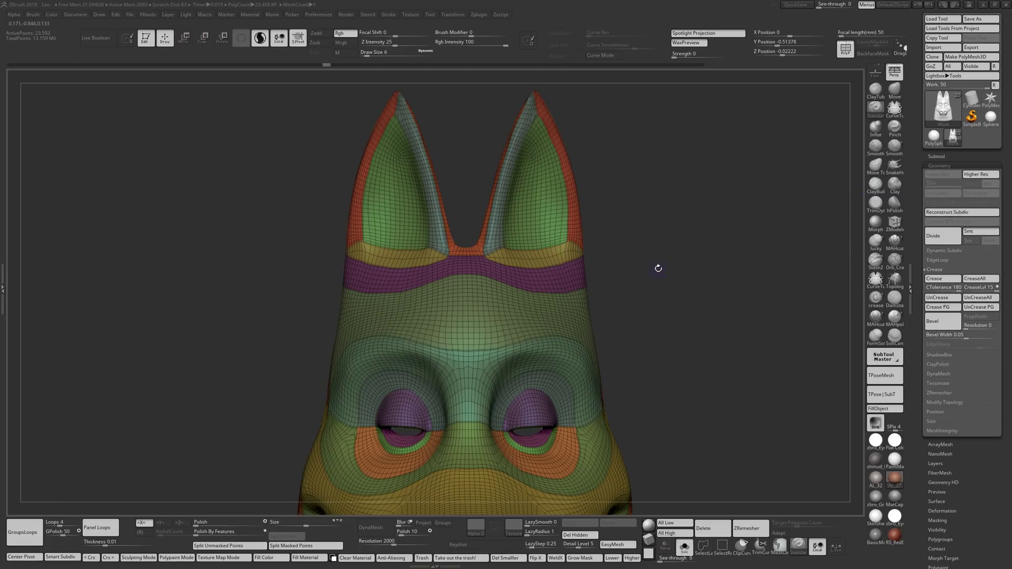
left_click_drag(656, 262, 601, 248, "alt")
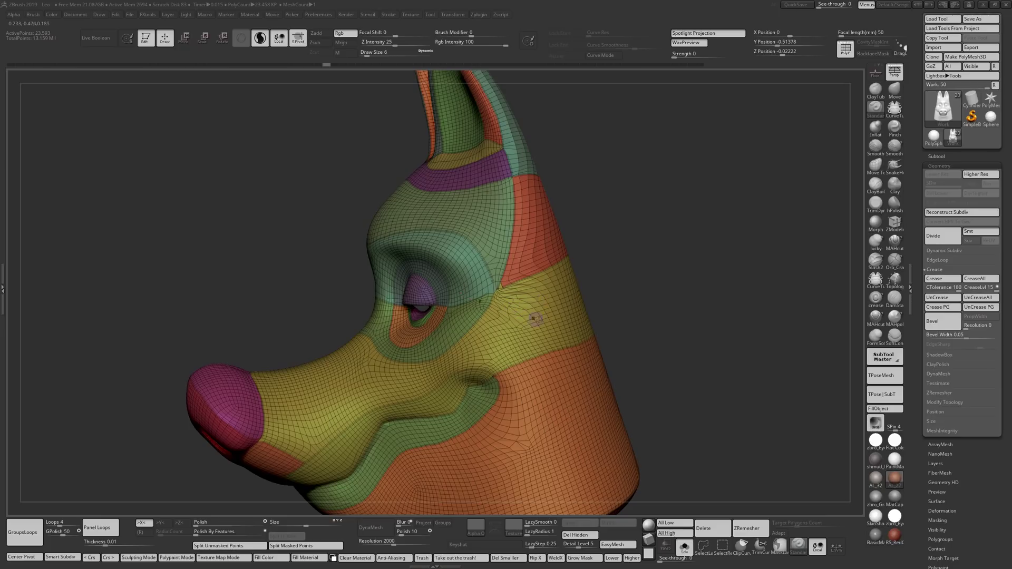
left_click_drag(637, 191, 556, 171)
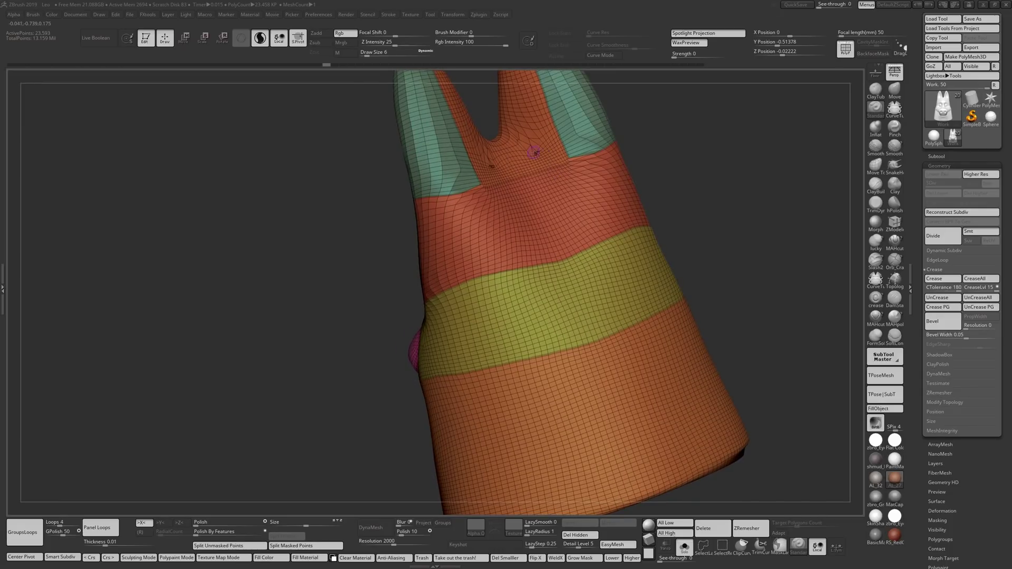
- Advance the undo history through the cleanup of the area behind the ears and view the remeshed head from the side
left_click(343, 64)
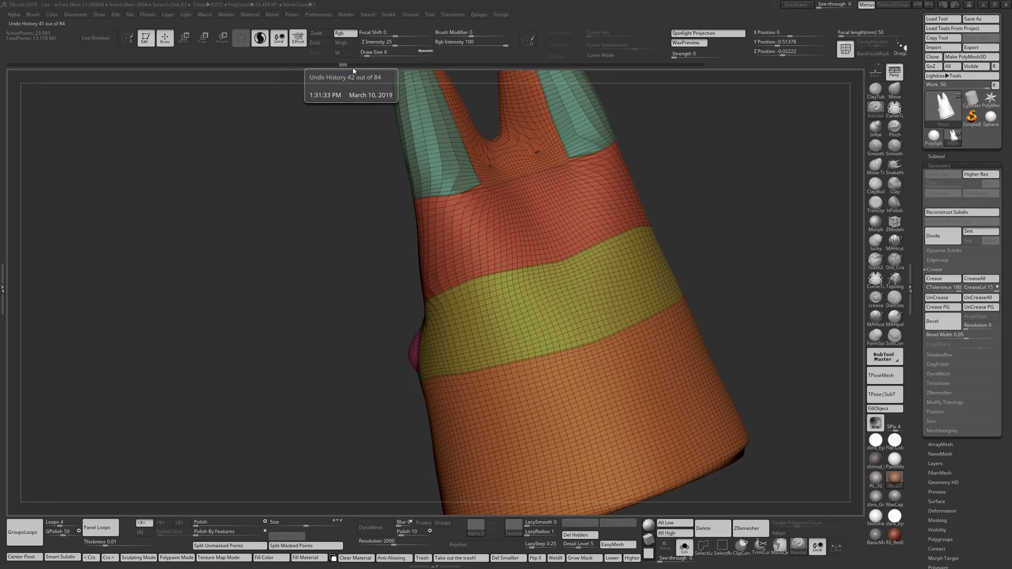
left_click(357, 64)
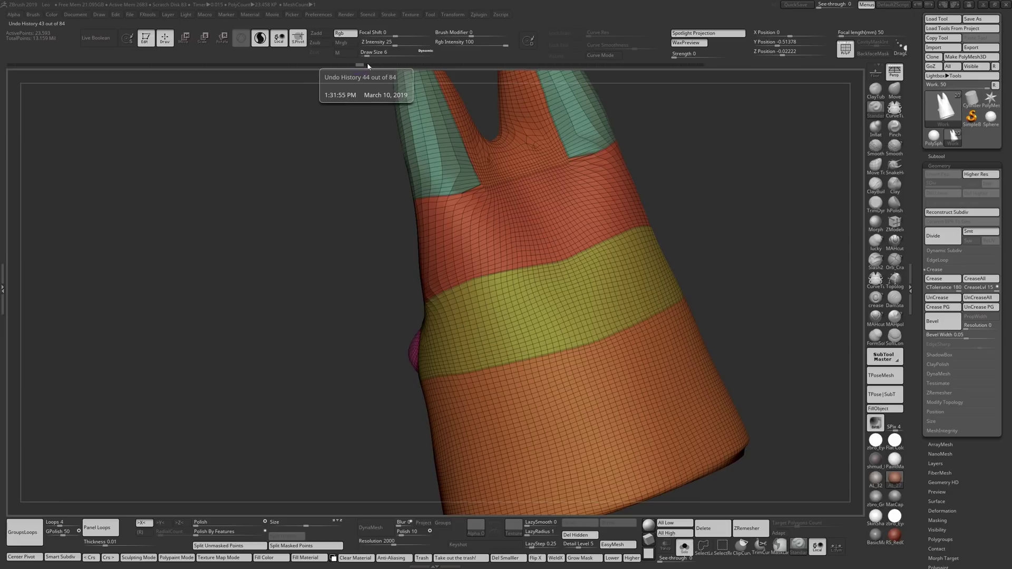
left_click(374, 65)
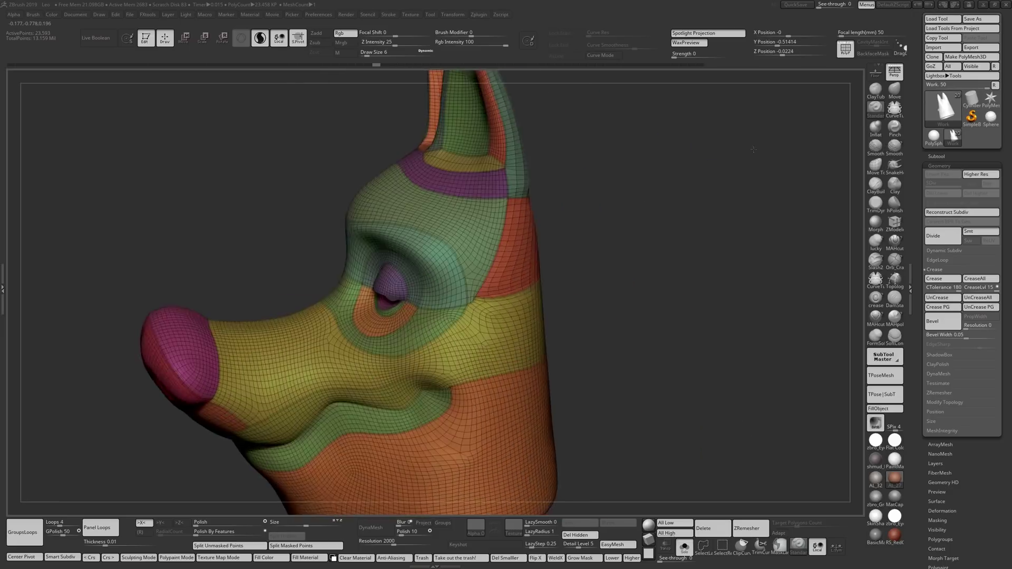
- View the head from the front and compare undo history states around the isolated strip between the ears, ending on the full head
left_click_drag(621, 181, 655, 273, "alt")
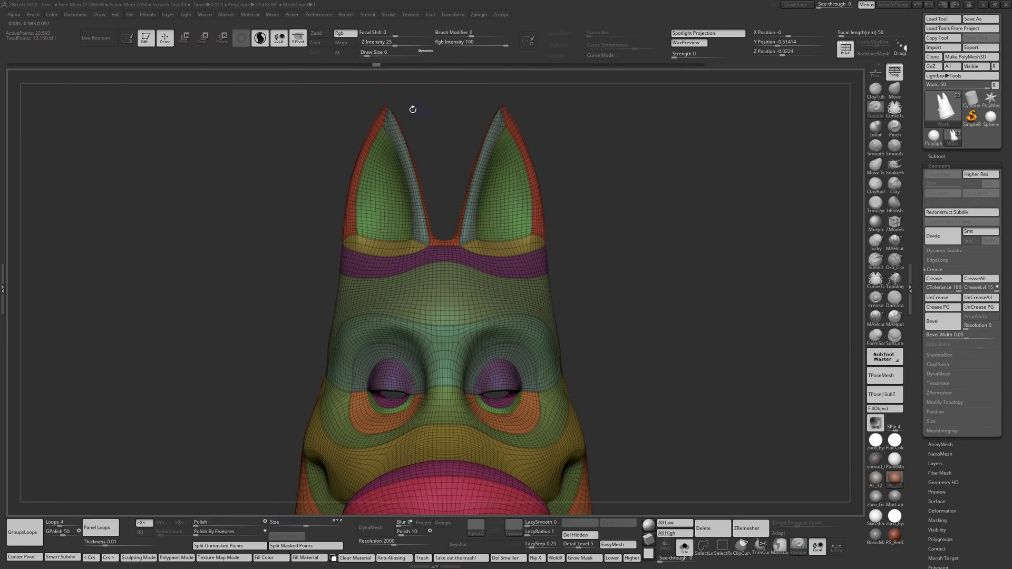
left_click(386, 65)
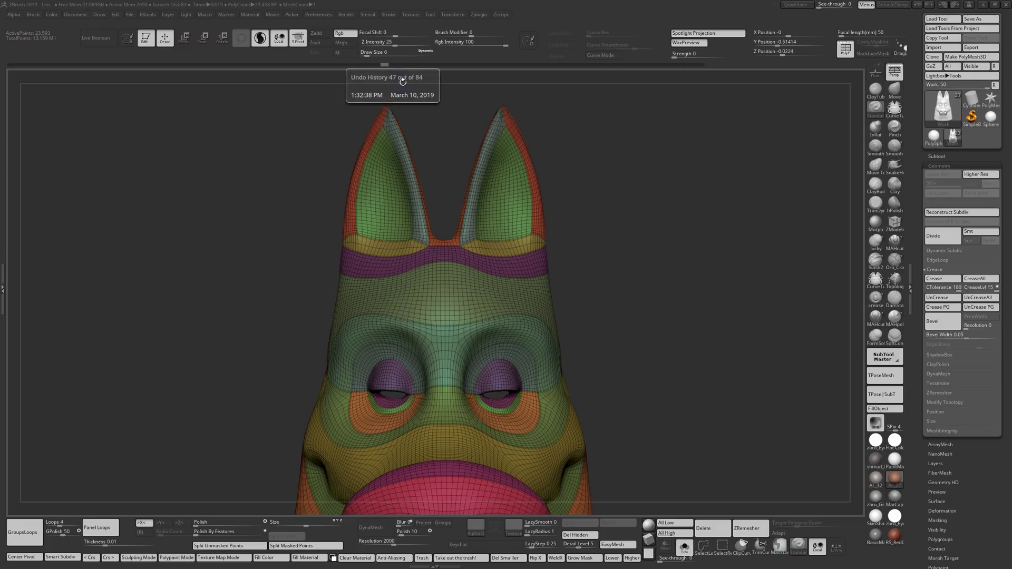
left_click(397, 65)
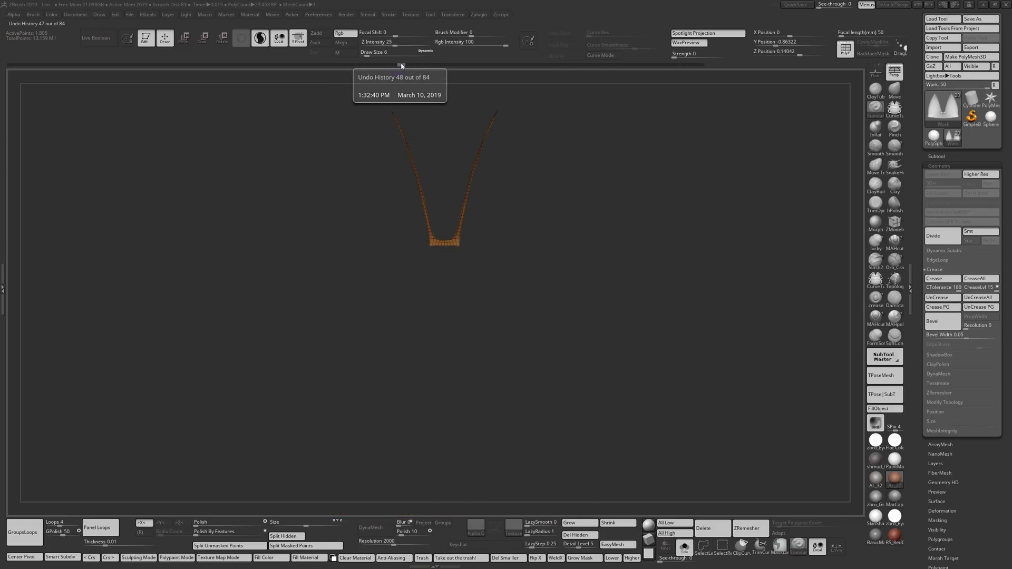
left_click(412, 65)
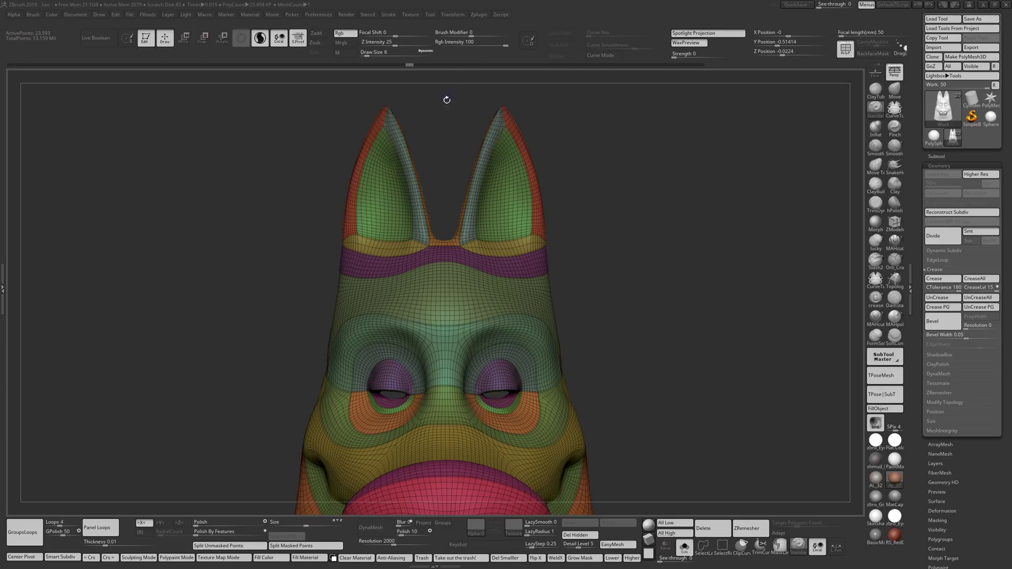
left_click(401, 65)
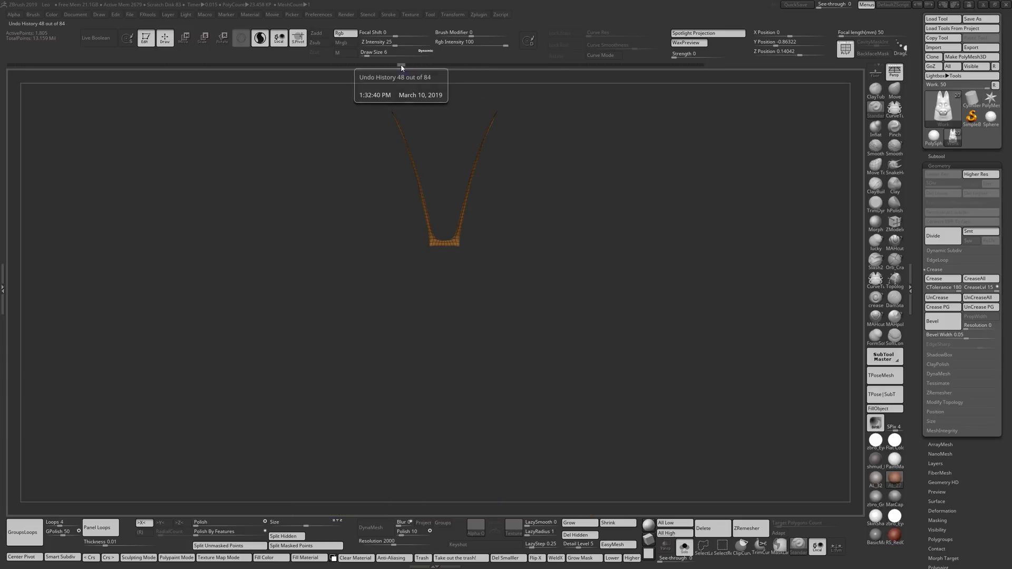
left_click(385, 64)
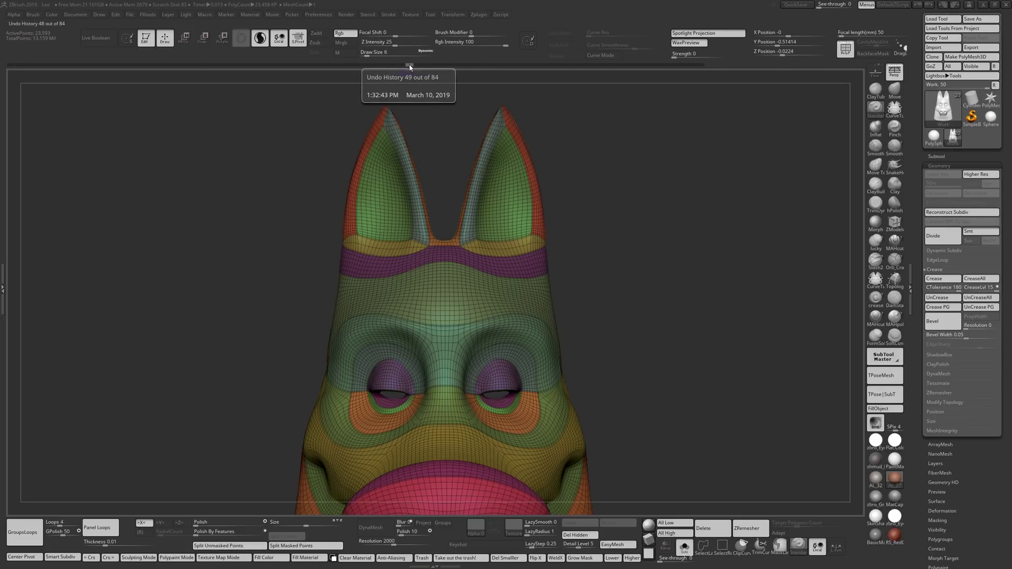
left_click(432, 66)
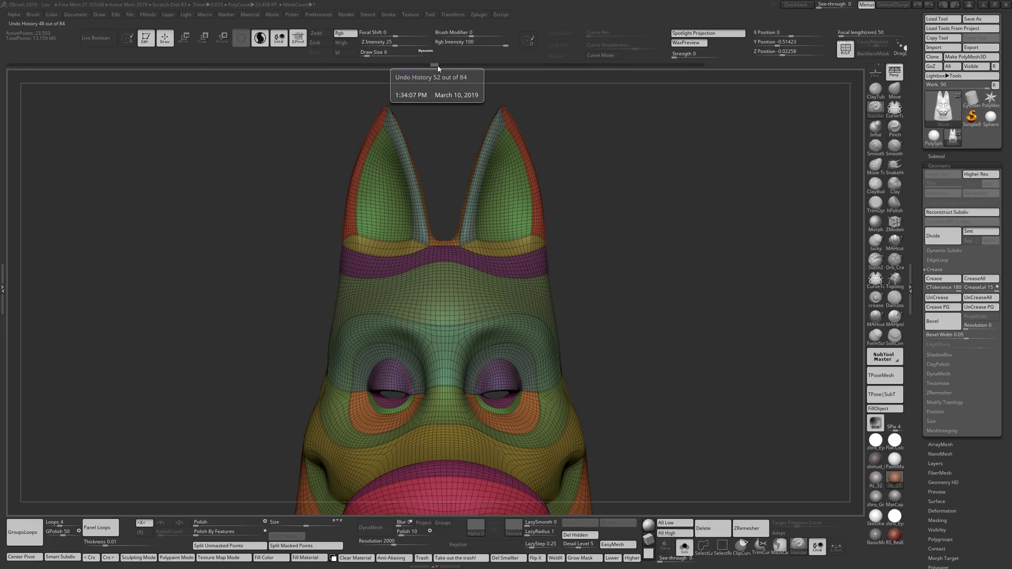
left_click(443, 65)
left_click(434, 66)
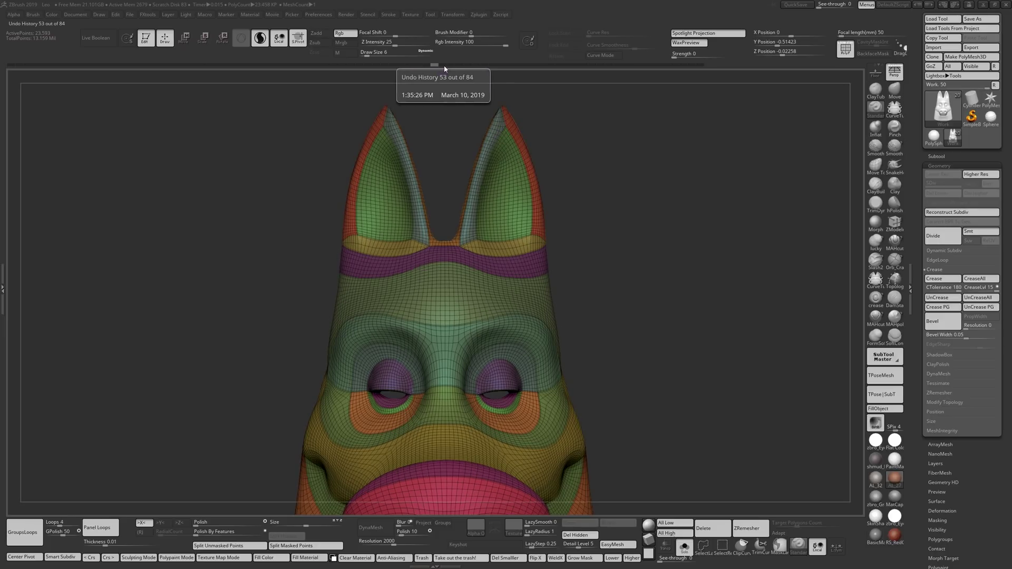
- Open the ZRemesher settings and lower the SmoothGroups value to its minimum
left_click_drag(649, 257, 670, 262, "alt")
left_click(945, 394)
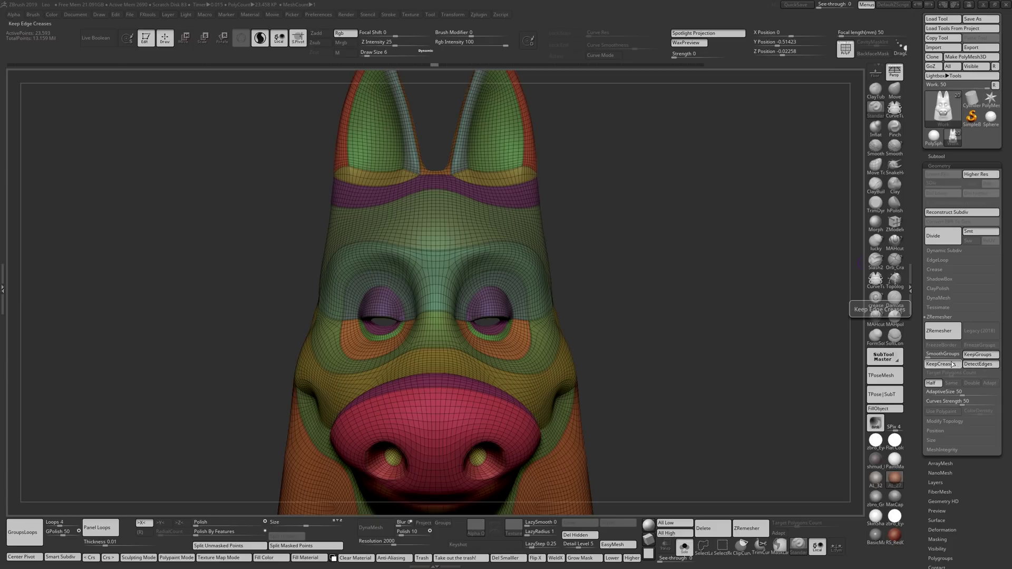
left_click_drag(934, 354, 969, 353)
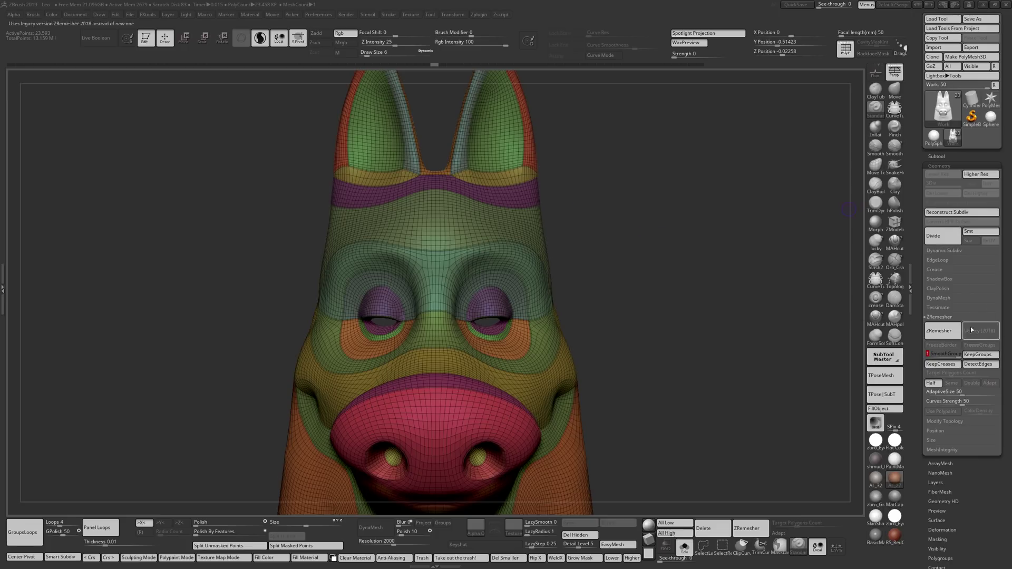
left_click_drag(941, 355, 921, 355)
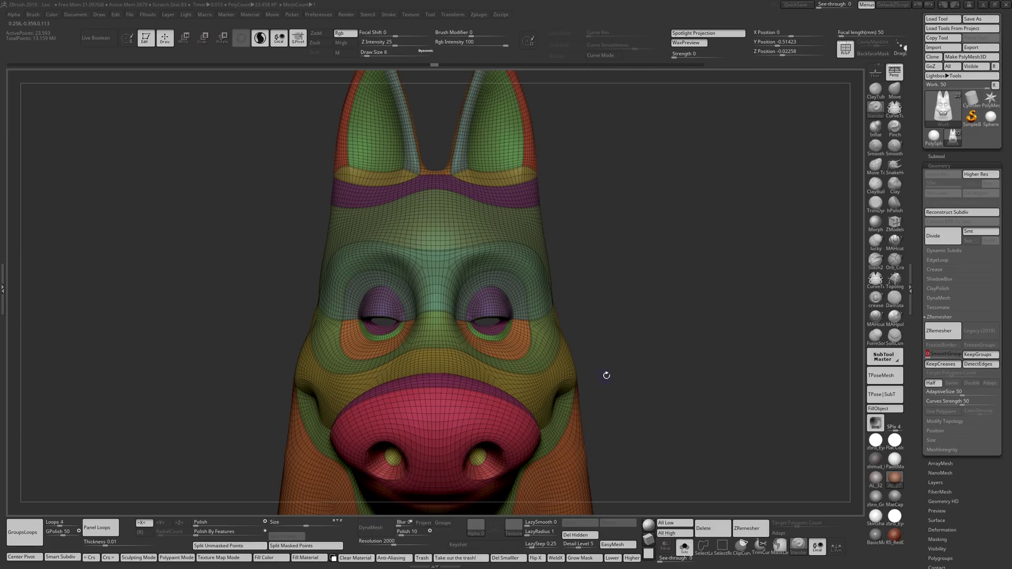
- Advance the undo history to the coarser remeshed head and inspect the topology from the side and around the ears
left_click_drag(615, 253, 644, 289)
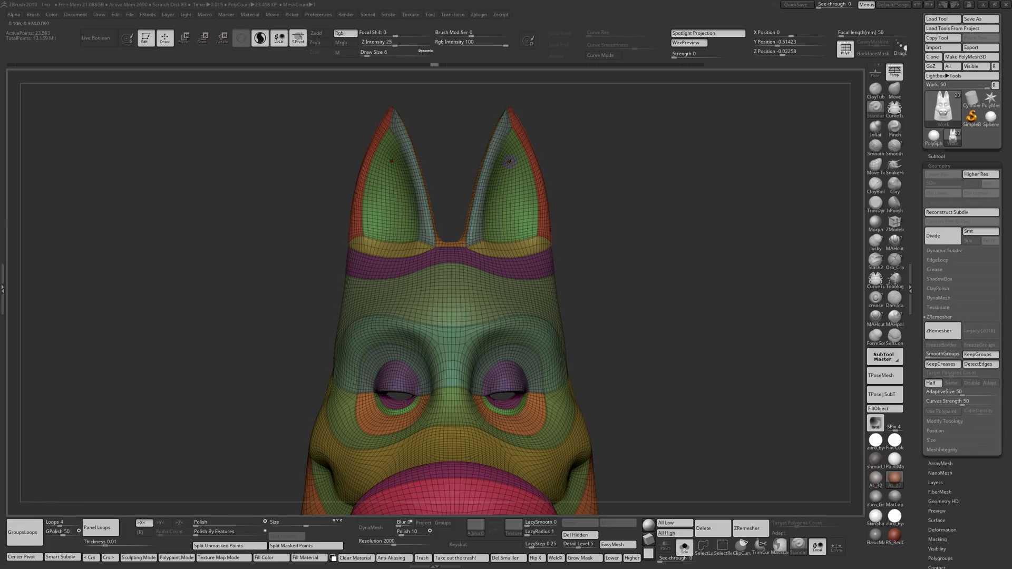
left_click_drag(610, 197, 648, 196)
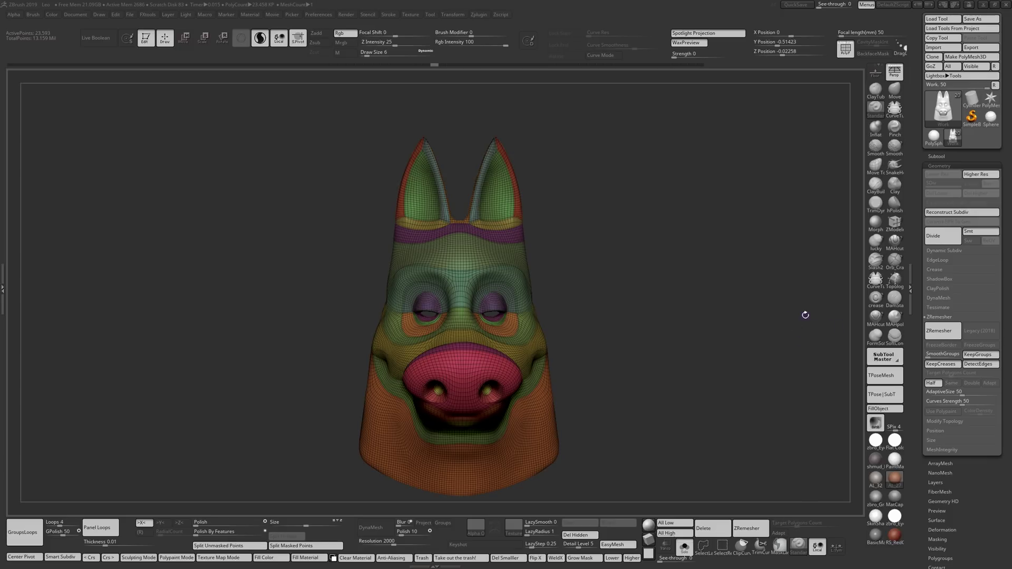
left_click(445, 65)
mouse_move(645, 164)
left_mouse_down()
mouse_move(618, 168)
mouse_move(628, 180)
left_mouse_up()
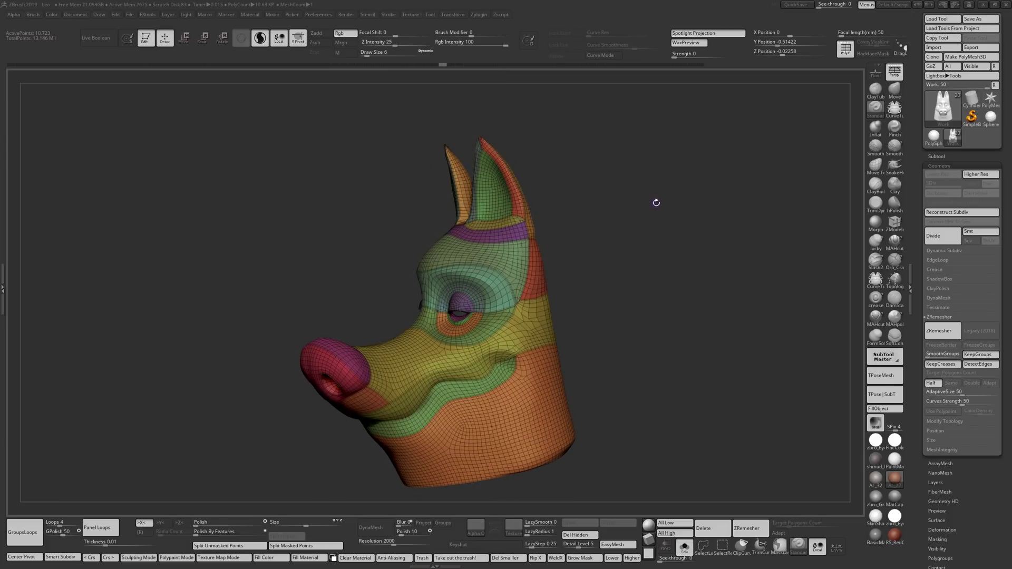
left_click_drag(667, 231, 752, 237, "alt")
left_click_drag(674, 149, 685, 191)
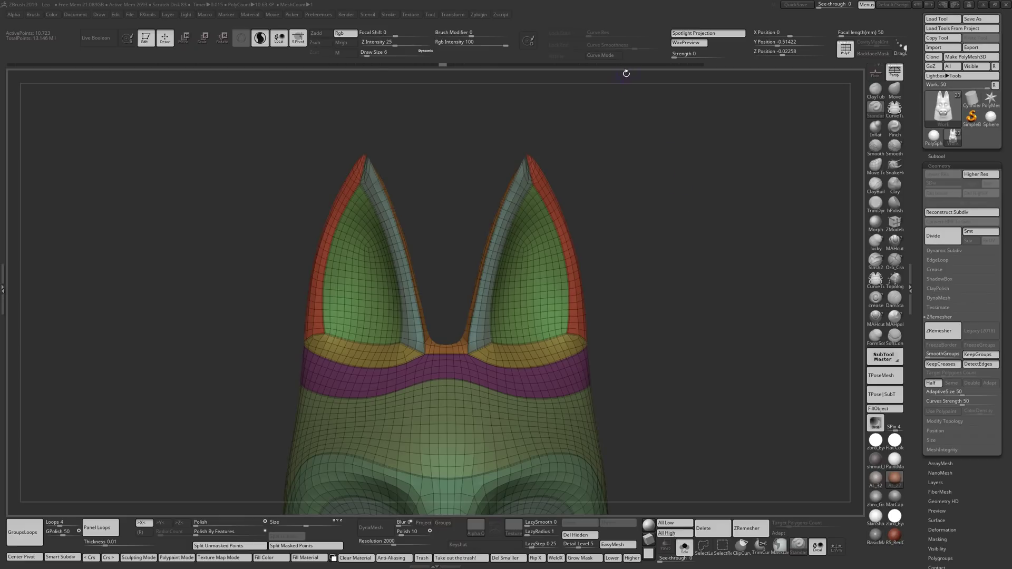
- Advance the undo history to the inverted mask isolating the ear tips and open the Deformation settings containing Polish By Groups
left_click(453, 65)
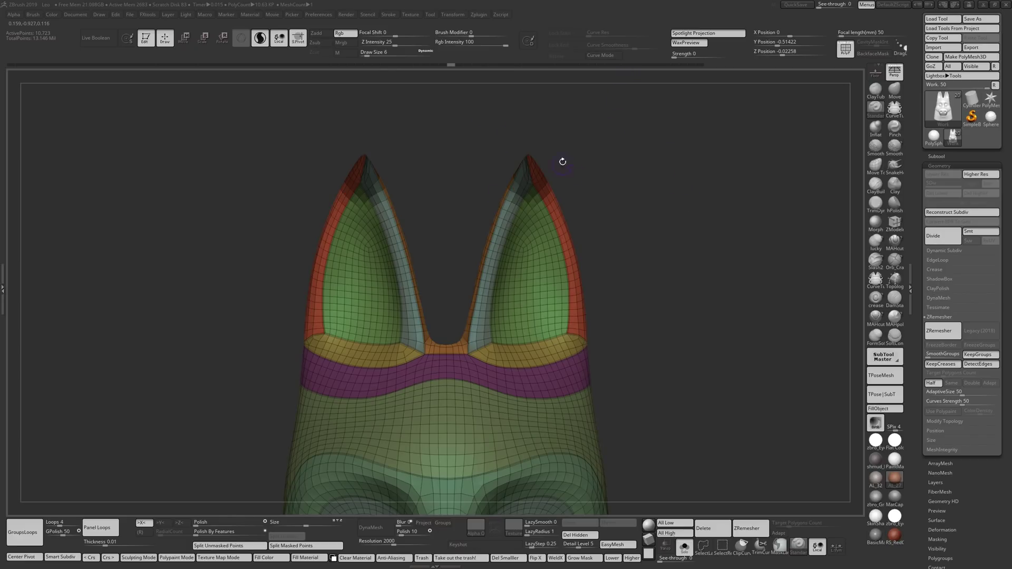
left_click(459, 64)
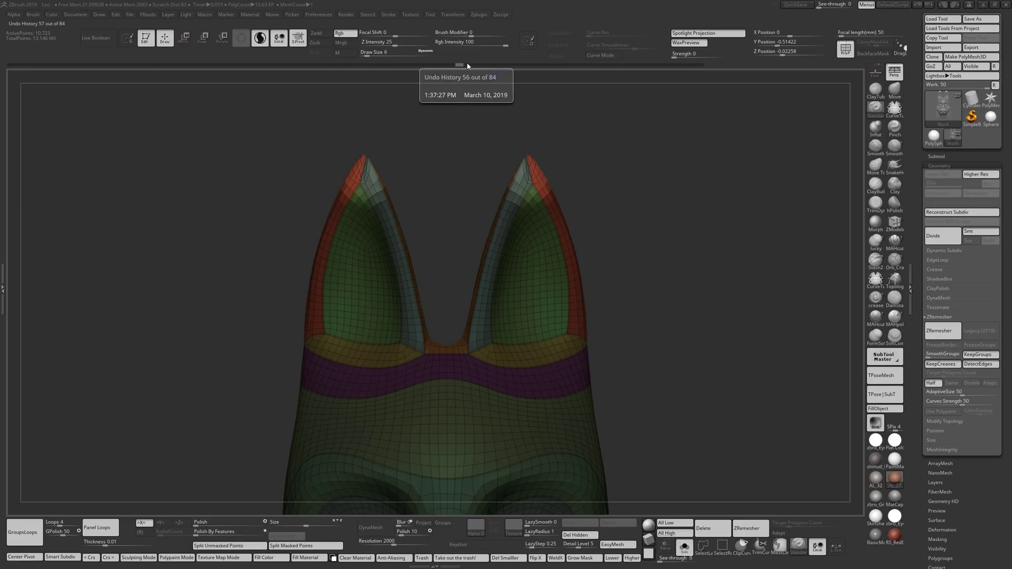
left_click_drag(1001, 291, 1005, 225)
left_click(949, 303)
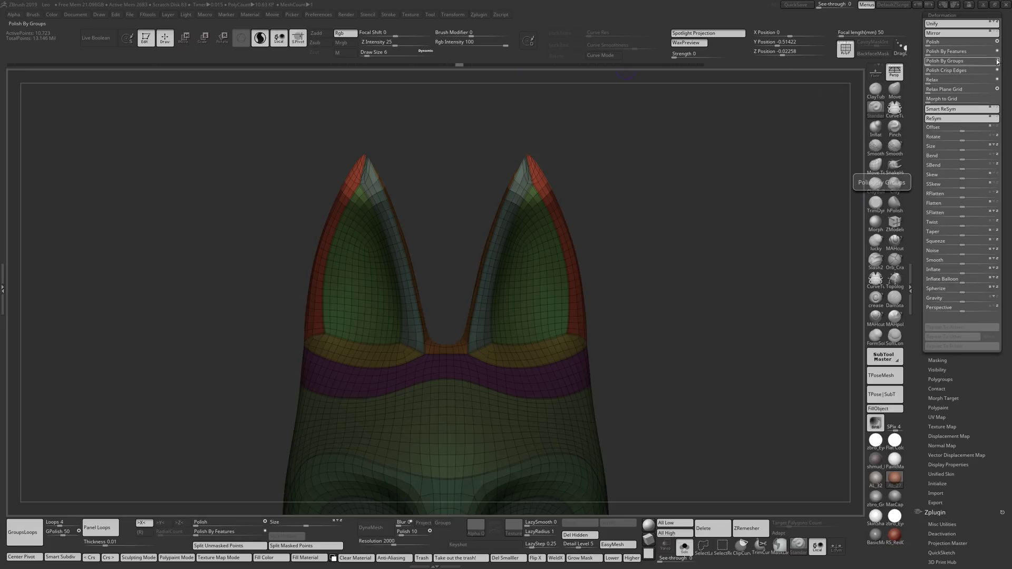
- Advance the undo history past the ear-tip smoothing to the masking around the back of the cheek and inspect it from the side
left_click(485, 65)
left_click_drag(487, 68, 519, 63)
left_click_drag(706, 223, 737, 240)
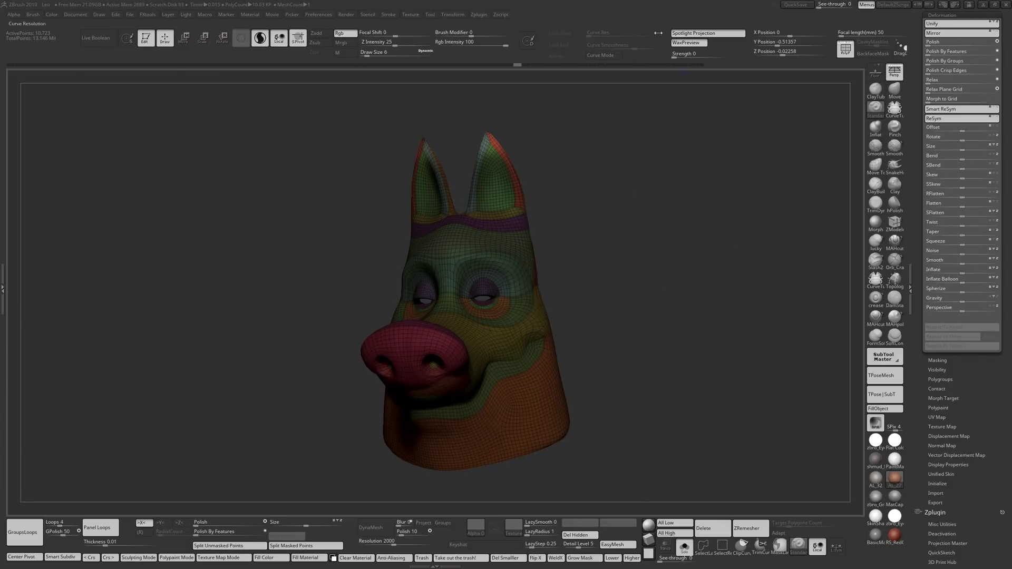
left_click(536, 64)
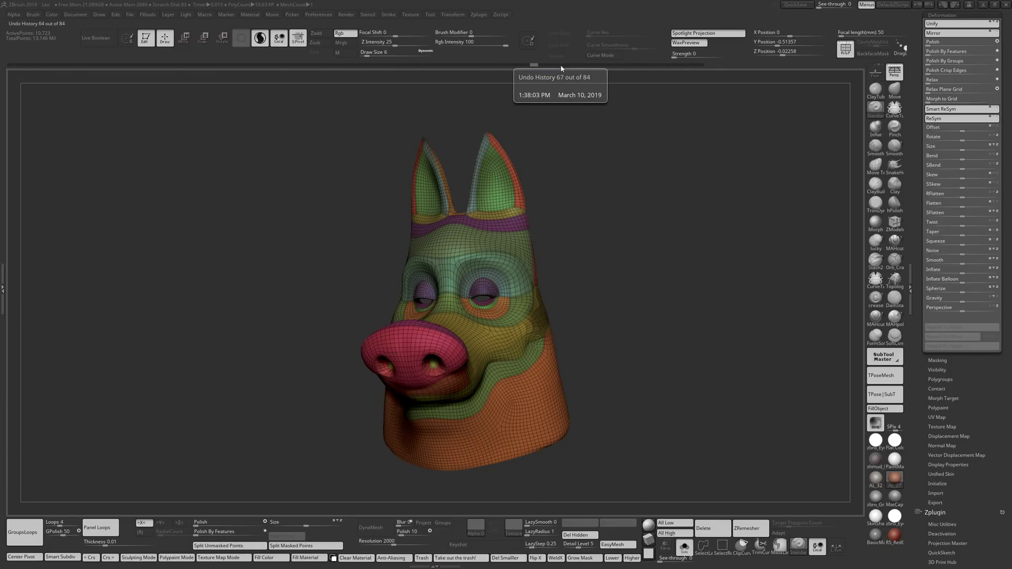
left_click(549, 65)
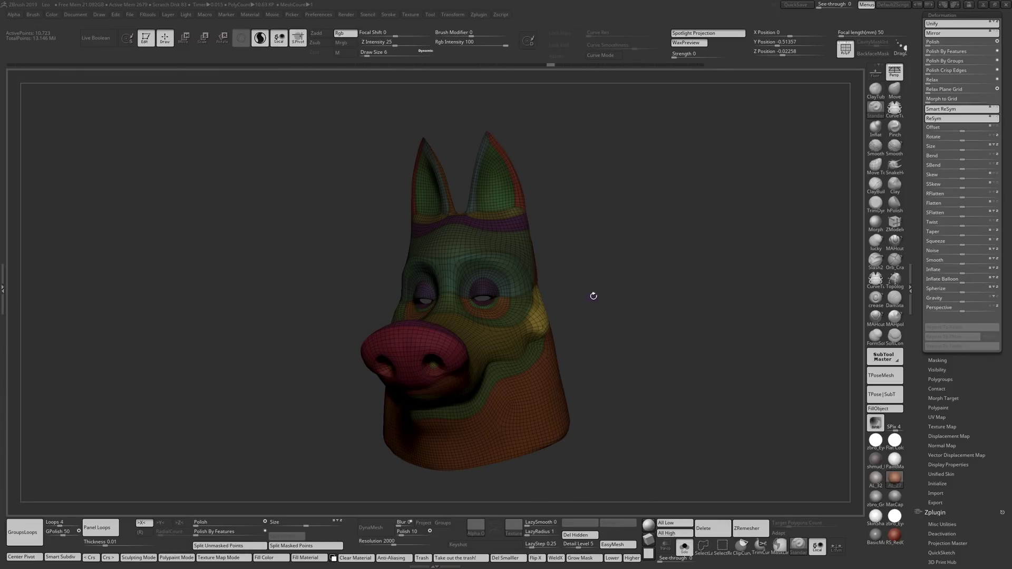
left_click_drag(590, 296, 511, 315)
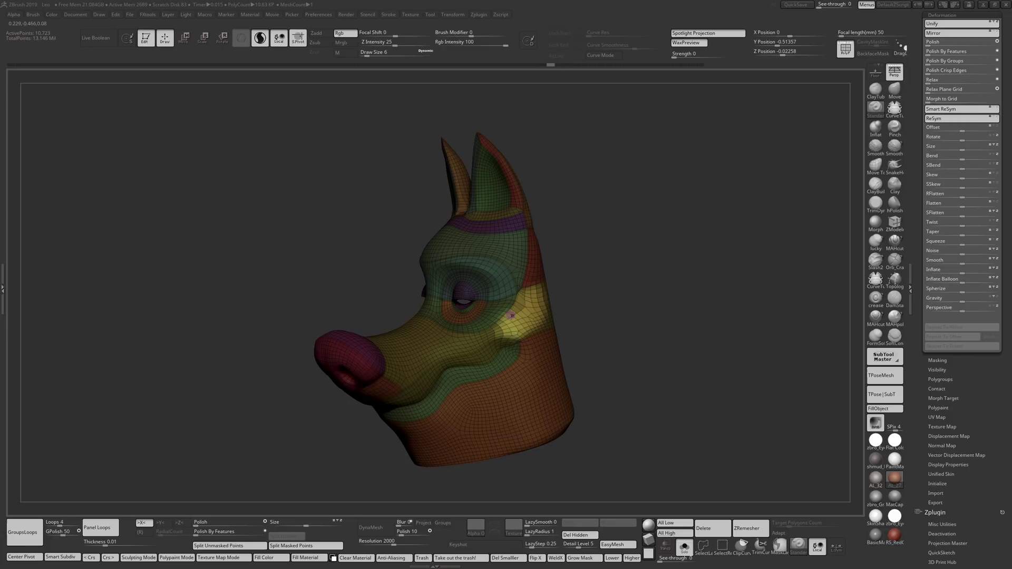
- Step forward through the undo history of the masked group-border cleanup behind the eye to history state 74
left_click(567, 65)
left_click(583, 64)
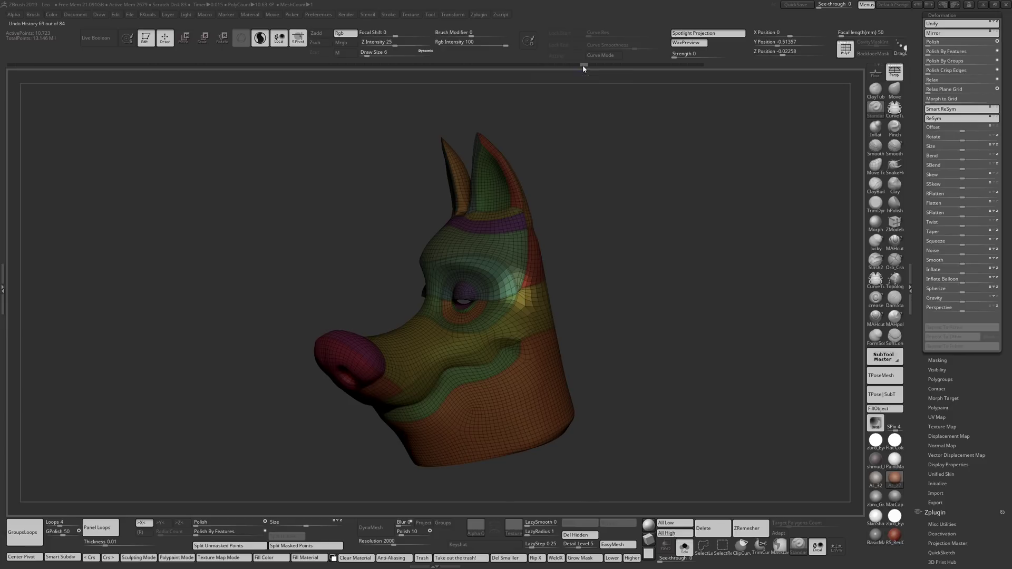
left_click(601, 64)
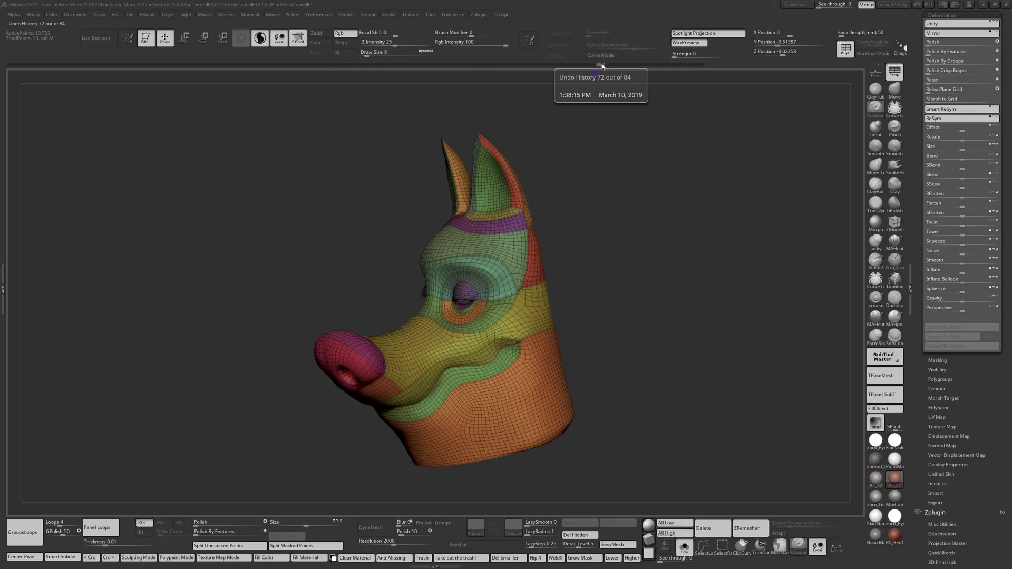
left_click(618, 65)
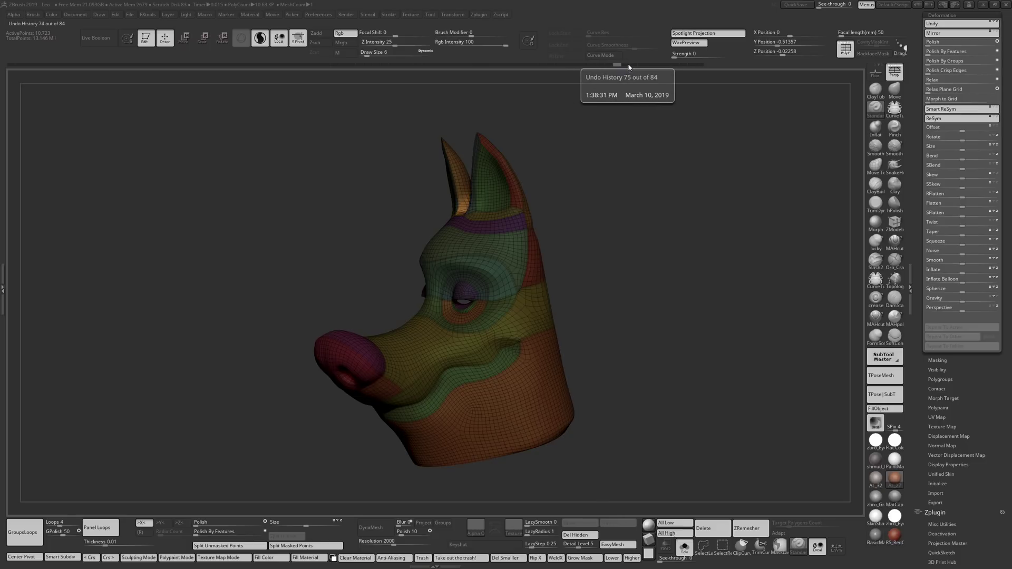
- Advance the undo history to the isolated nose piece, frame it from the front, and continue to the full head with the masked nose
left_click(641, 65)
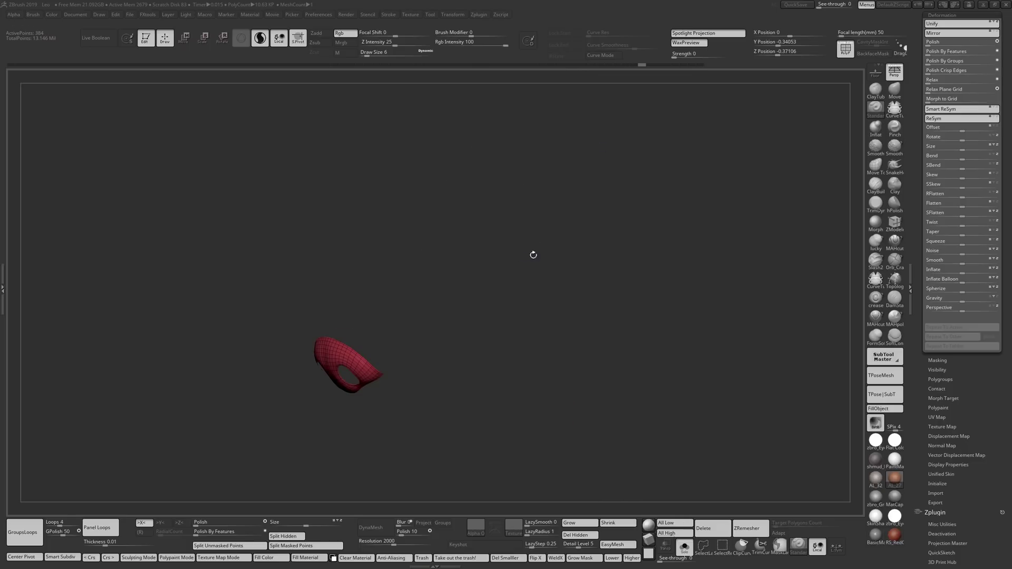
key("f")
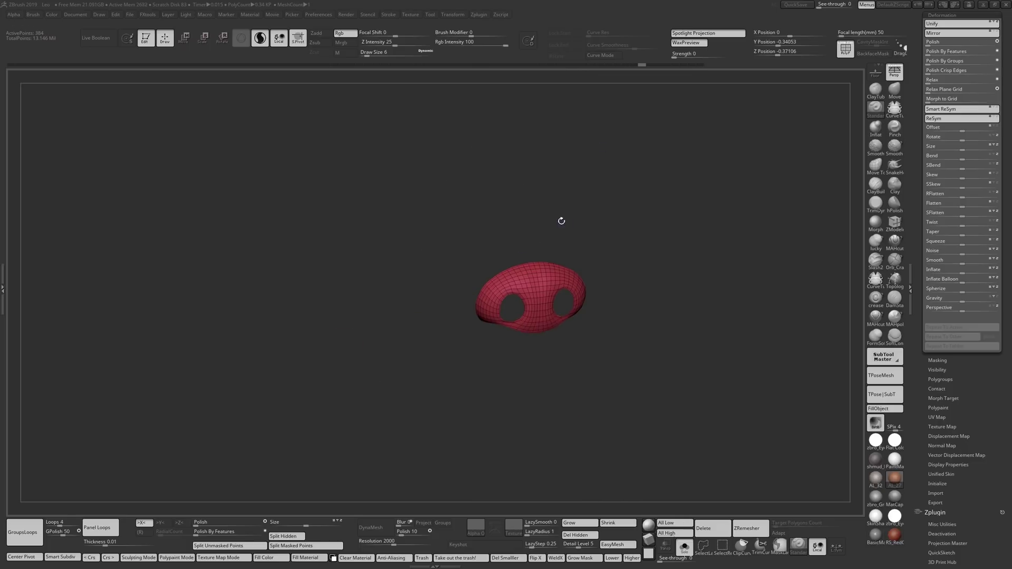
left_click(657, 64)
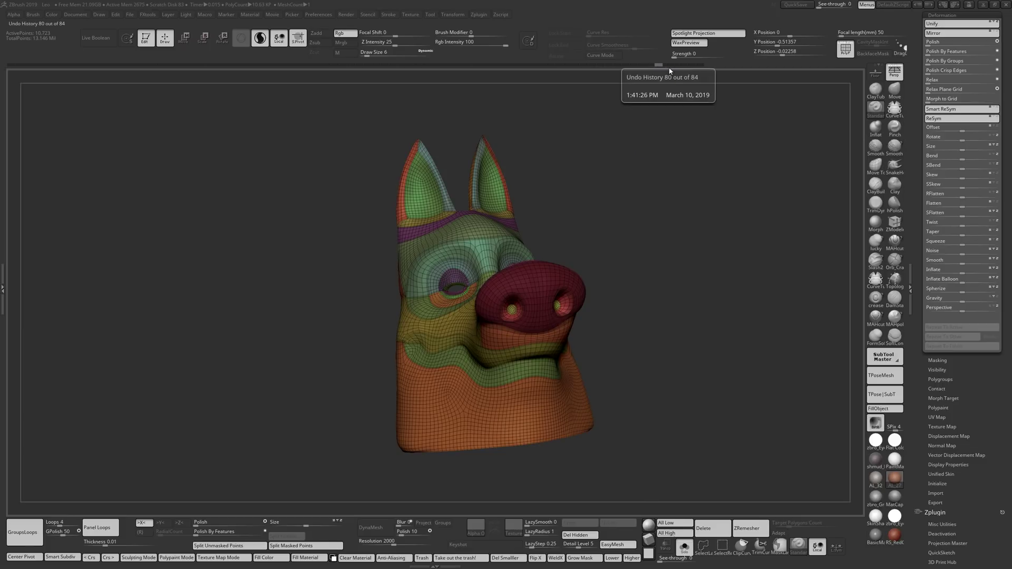
- Advance the undo history to the final low-density remesh, go back to the preceding denser state, and inspect the head closely from the side
left_click(670, 65)
left_click(684, 65)
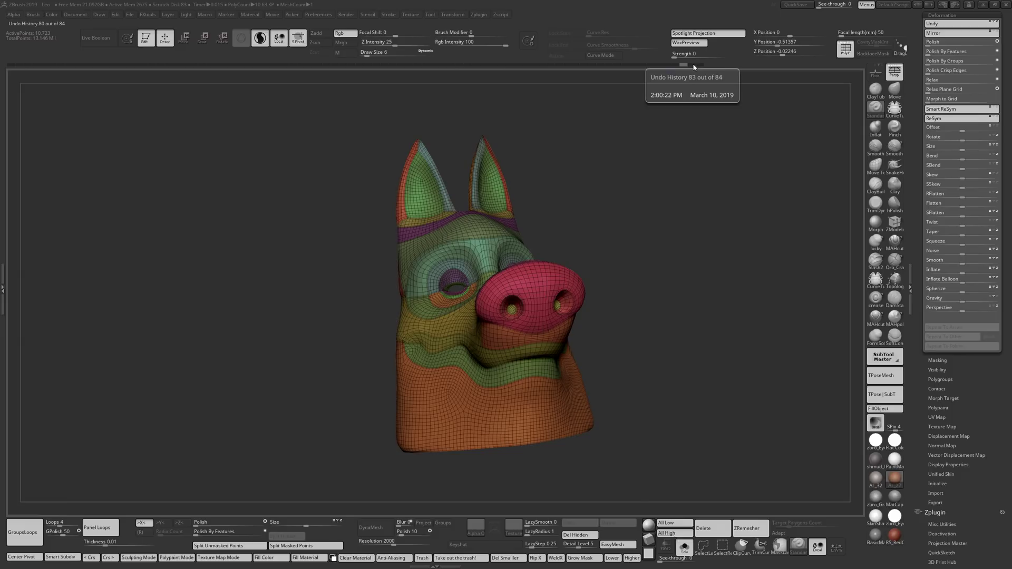
left_click(699, 65)
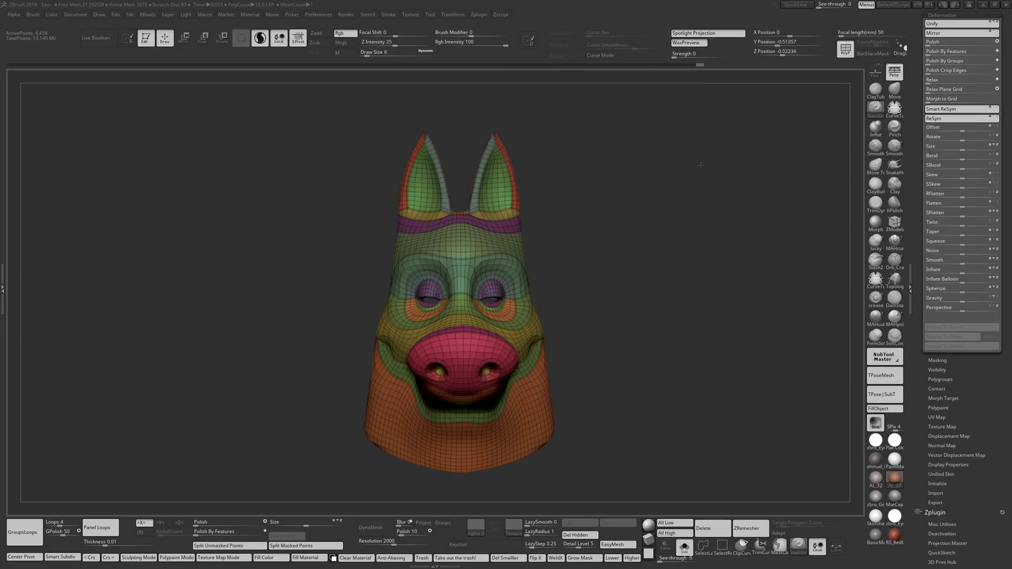
left_click(691, 65)
left_click_drag(682, 175, 612, 217)
left_click_drag(686, 217, 715, 173, "alt")
left_click_drag(724, 243, 659, 245)
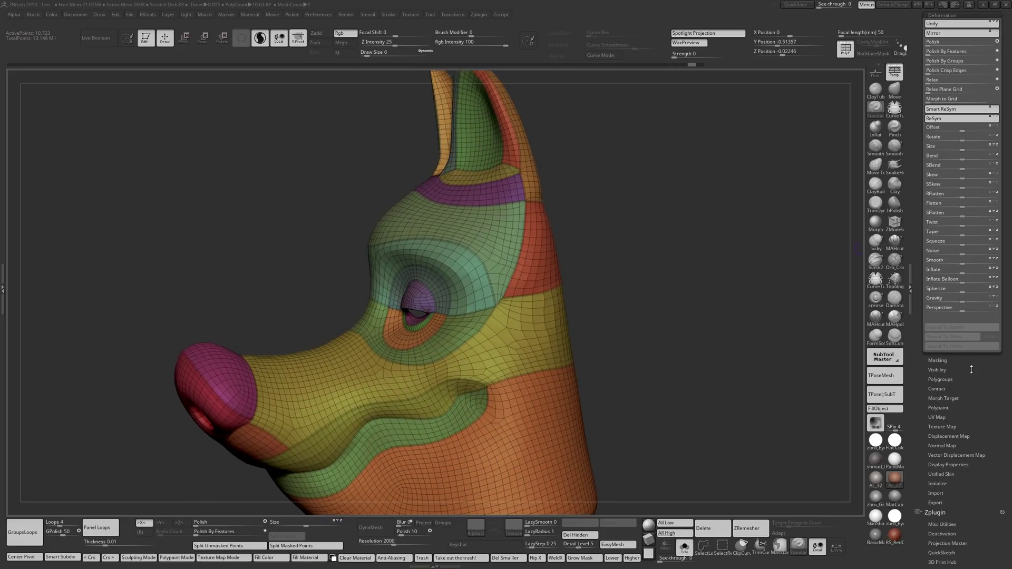
- Close the Deformation settings and open the SmoothGroups value in the Geometry ZRemesher settings
scroll(984, 414, "up", 5)
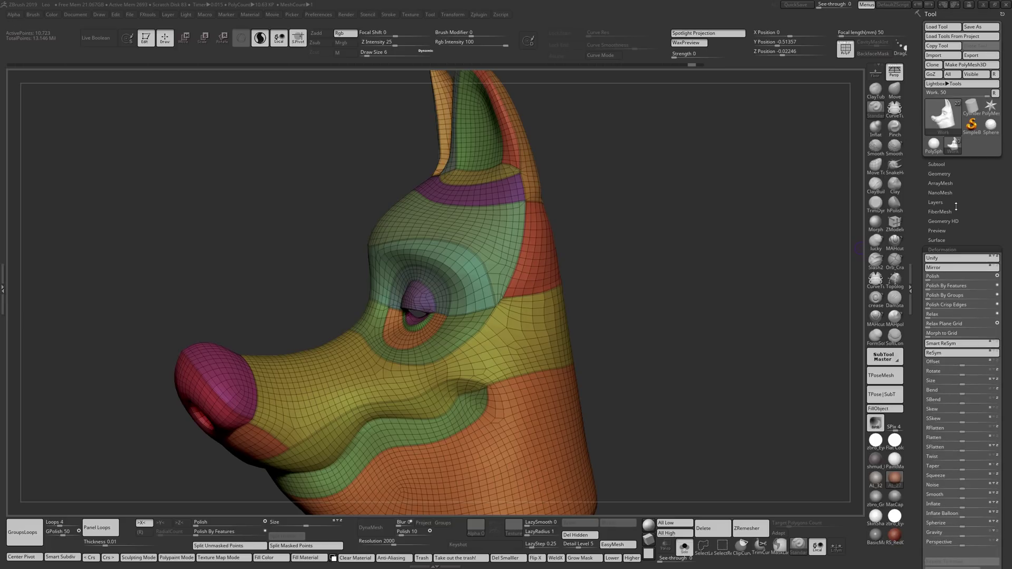
left_click(954, 249)
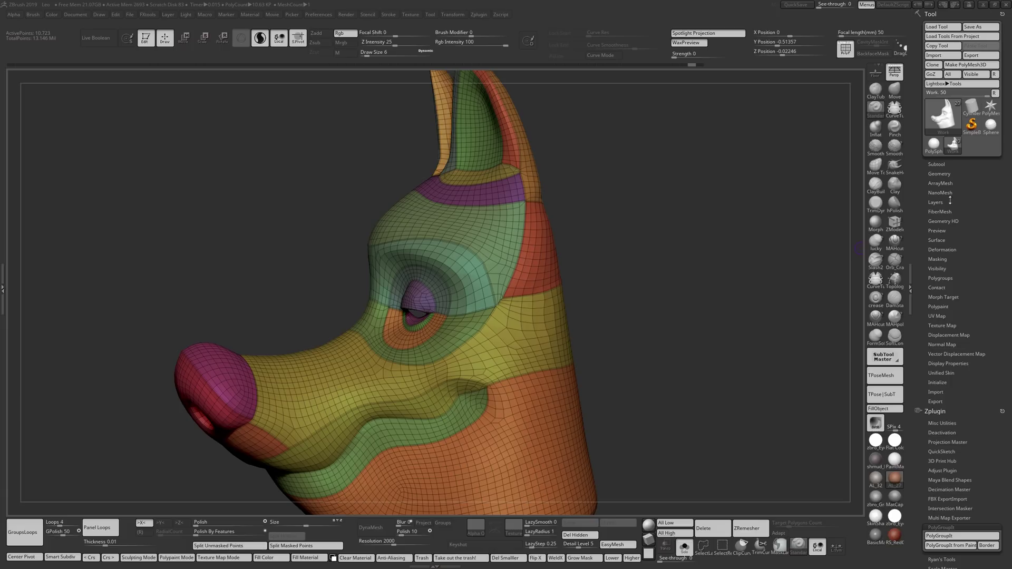
left_click(945, 175)
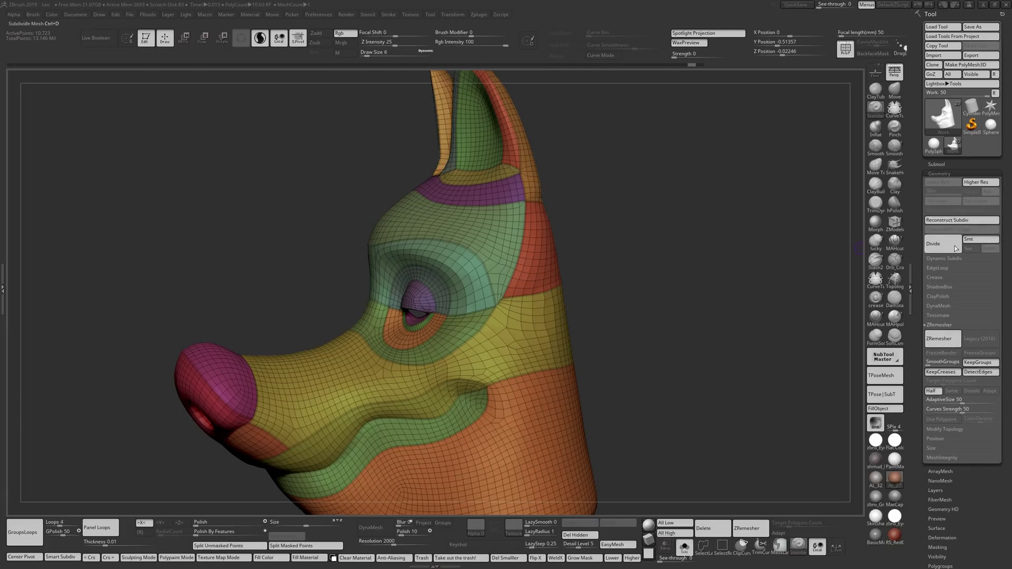
left_click(940, 362)
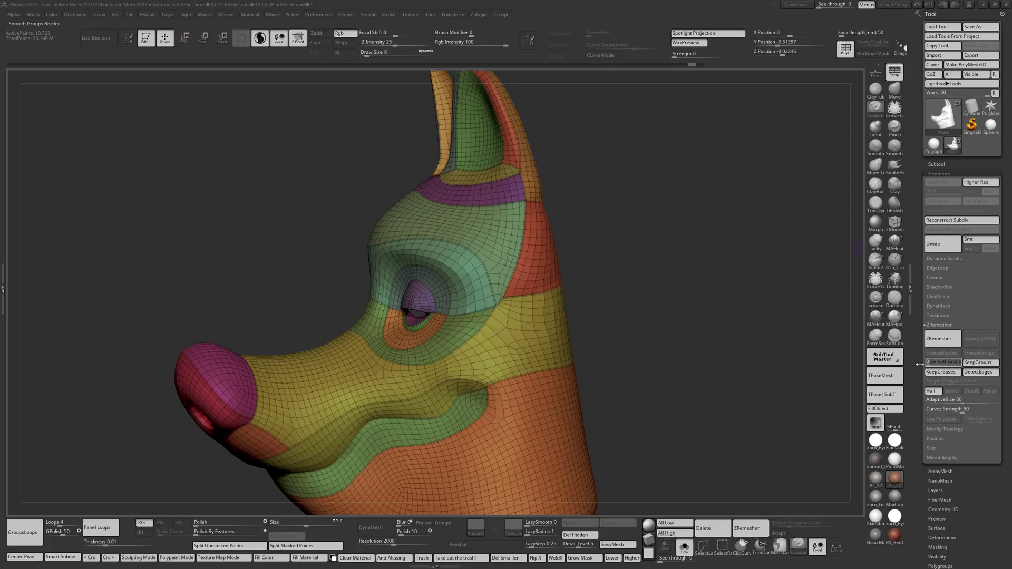
- Remesh the polygrouped head to half density with ZRemesher, keeping its groups, and inspect the new topology from the side
left_click_drag(739, 303, 850, 288)
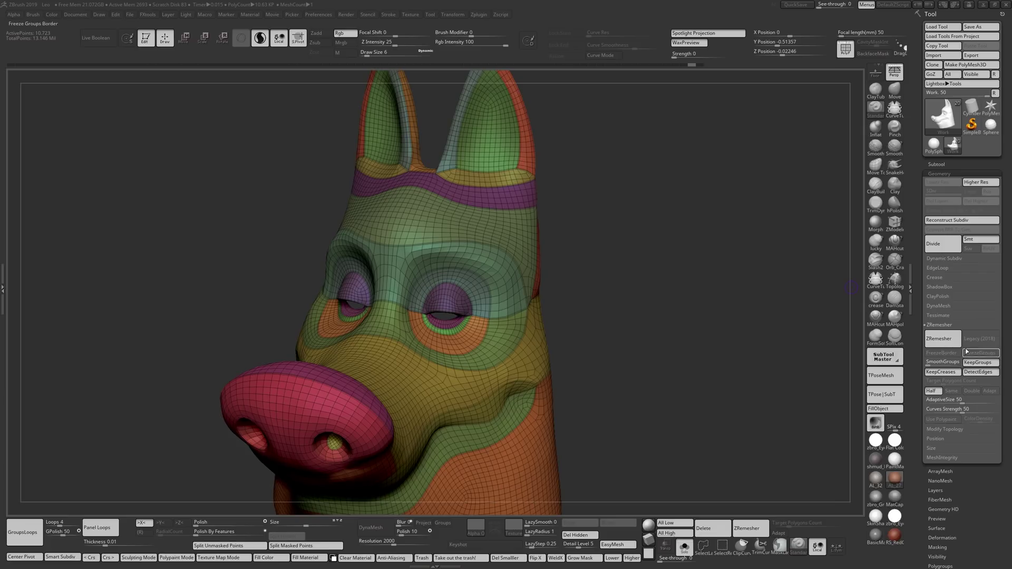
left_click(948, 340)
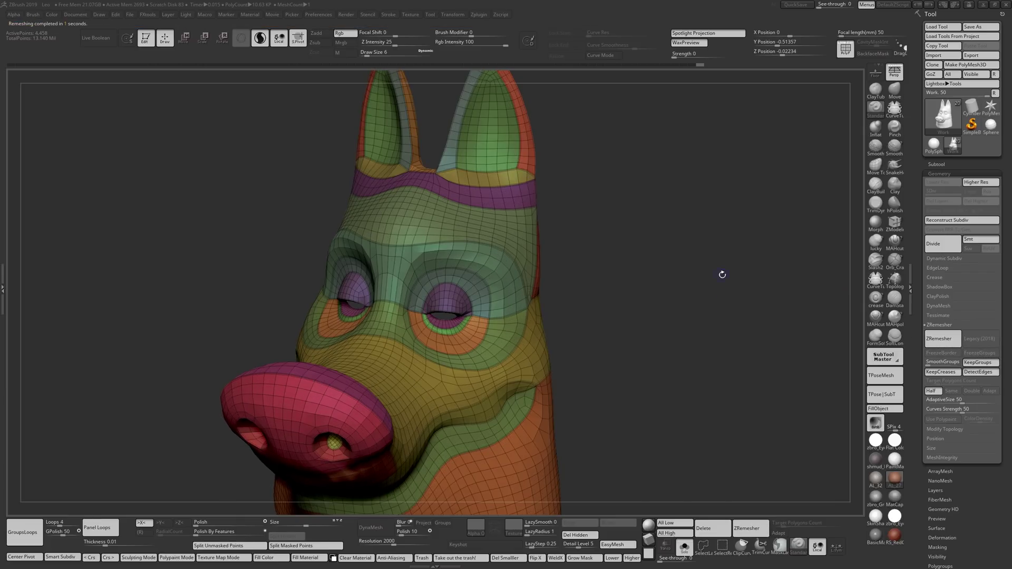
key("f")
left_click_drag(669, 256, 670, 280)
left_click_drag(739, 133, 759, 220)
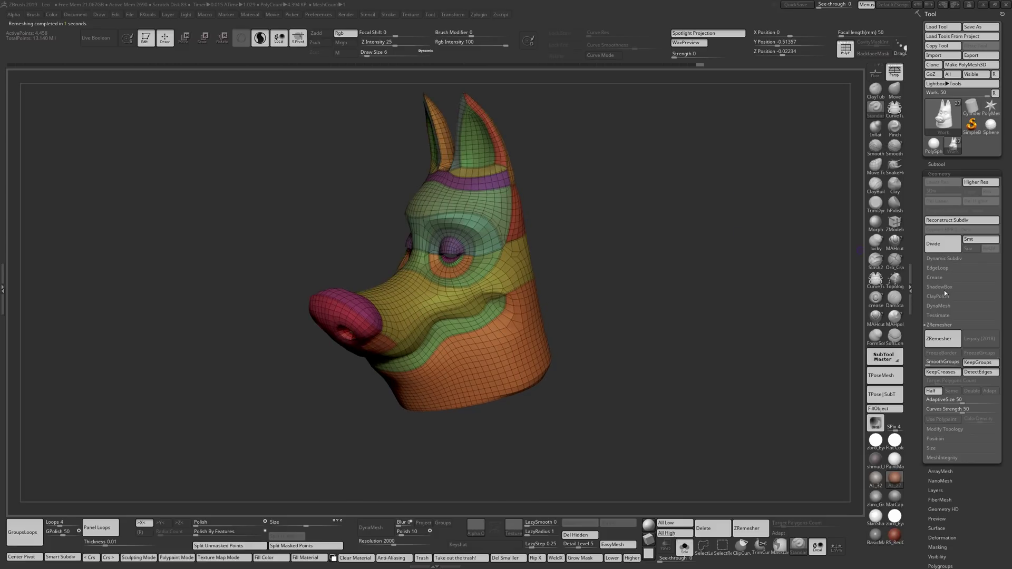
- Remove all creases from the remeshed head and project the sculpt's detail onto it with ProjectAll at a distance of 0.02
left_click(935, 278)
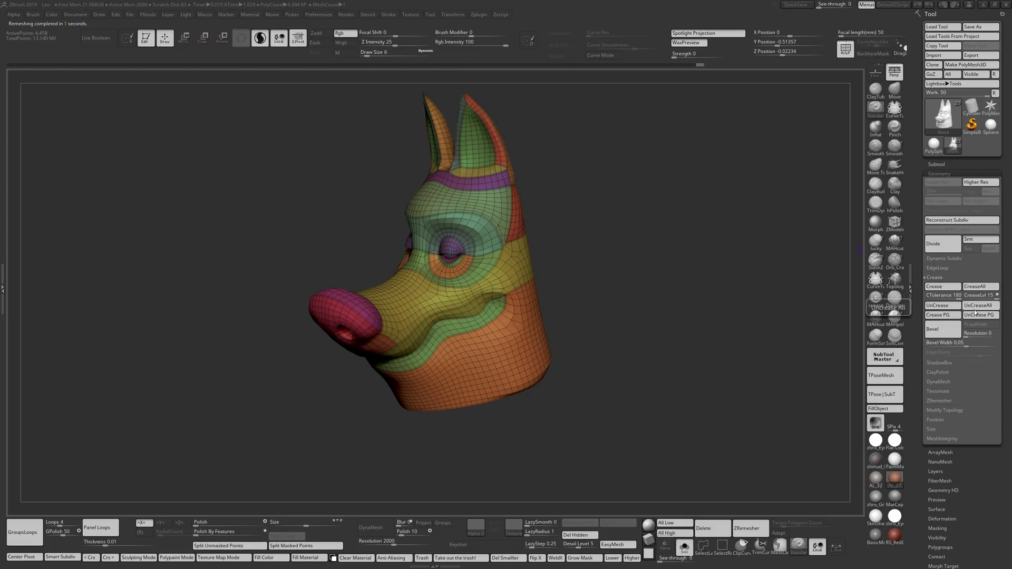
left_click_drag(659, 263, 680, 264, "shift")
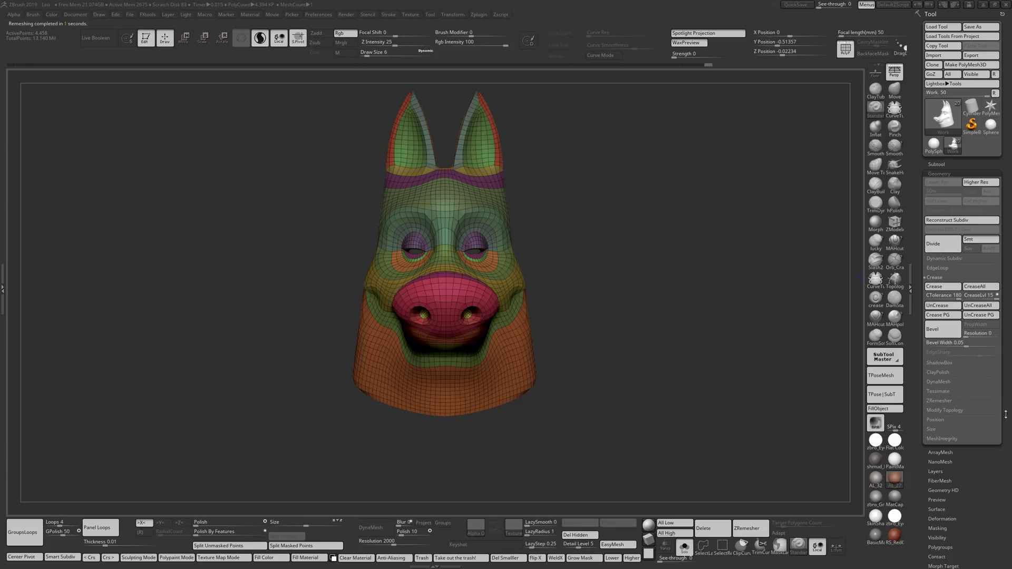
left_click_drag(991, 483, 983, 365)
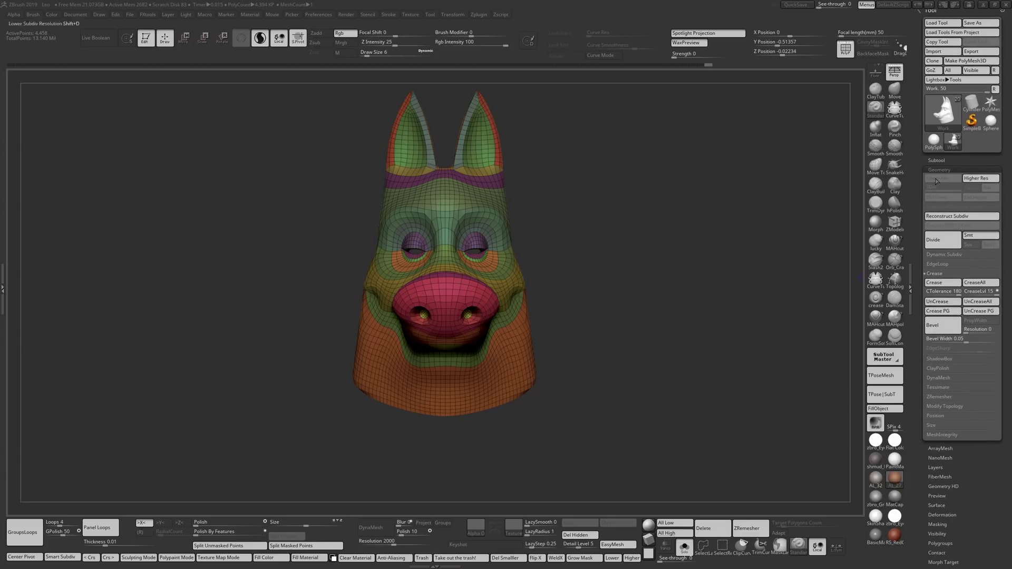
left_click(936, 160)
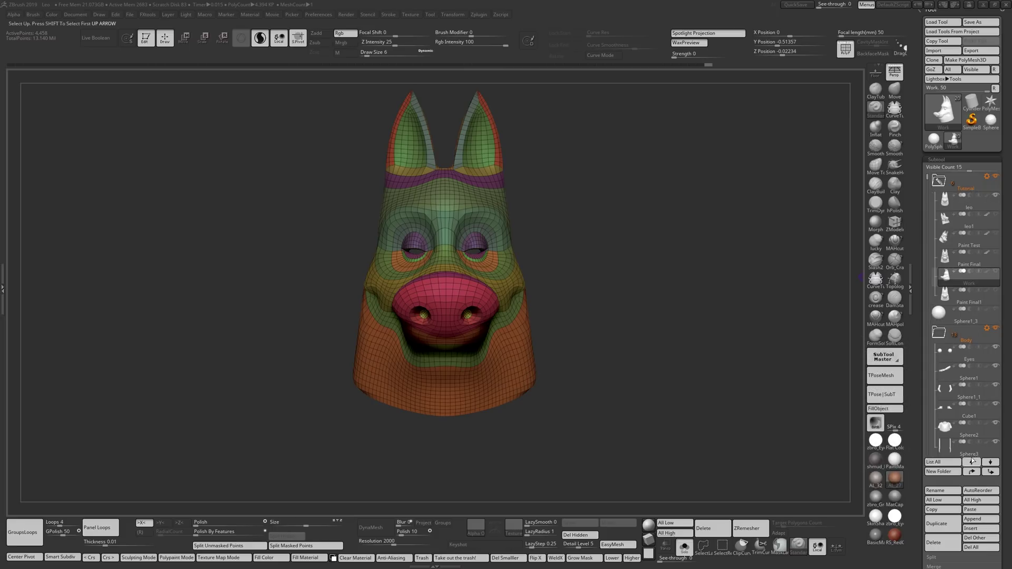
left_click_drag(1006, 455, 1008, 289)
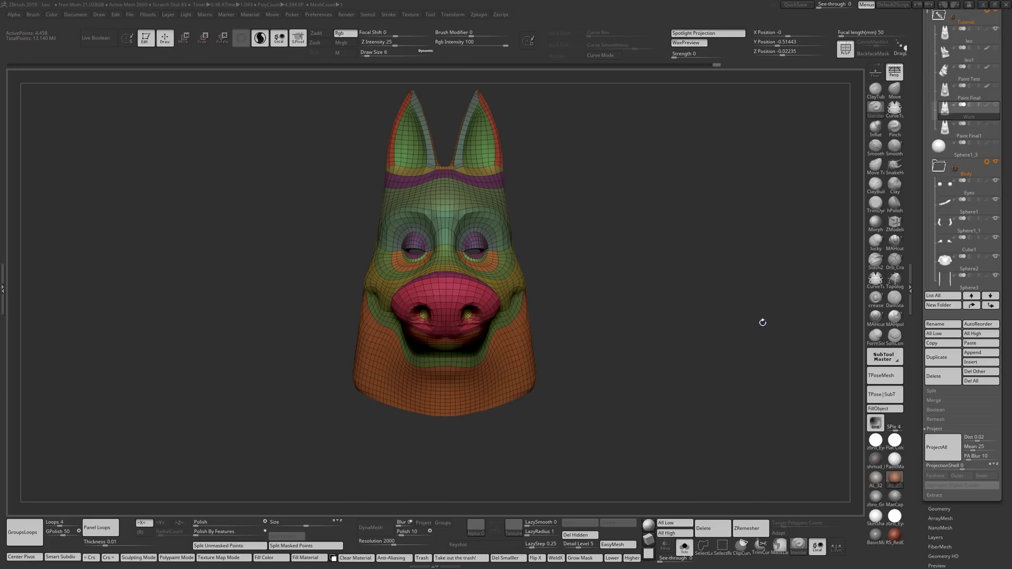
- Isolate the inner-ear and upper eye-ring polygroups in turn, restore the full head, and examine its topology from the front and at an angle
left_click_drag(763, 317, 675, 224)
left_click(497, 186, "ctrl+shift")
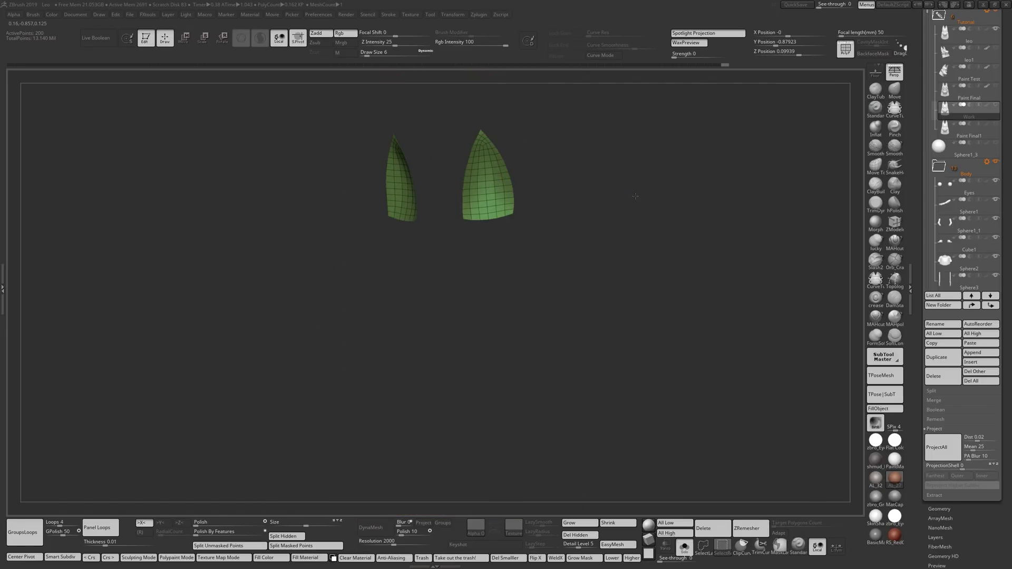
left_click(501, 346, "ctrl+shift")
left_click(494, 322, "ctrl+shift")
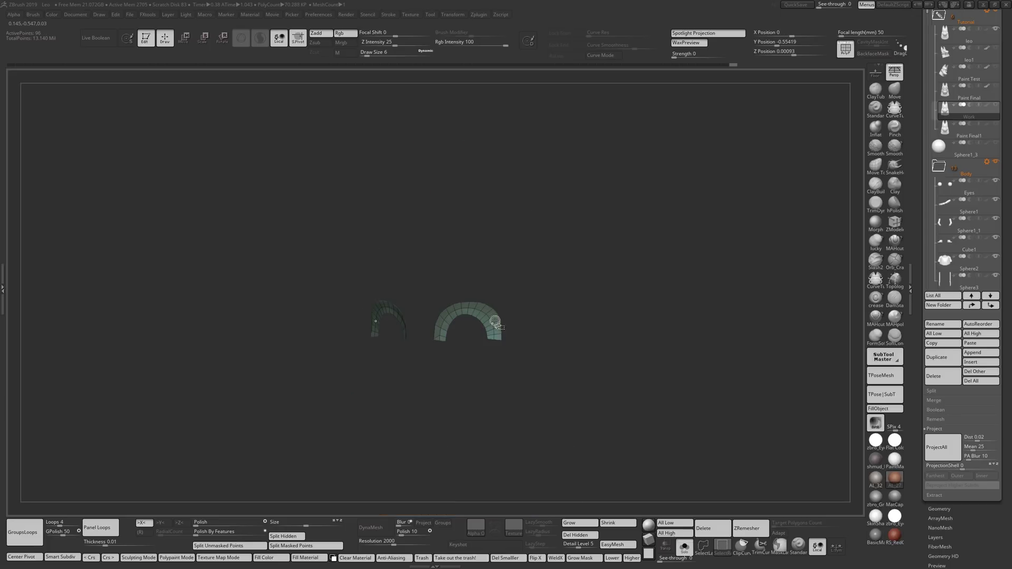
left_click(634, 302, "ctrl+shift")
left_click_drag(603, 271, 677, 253)
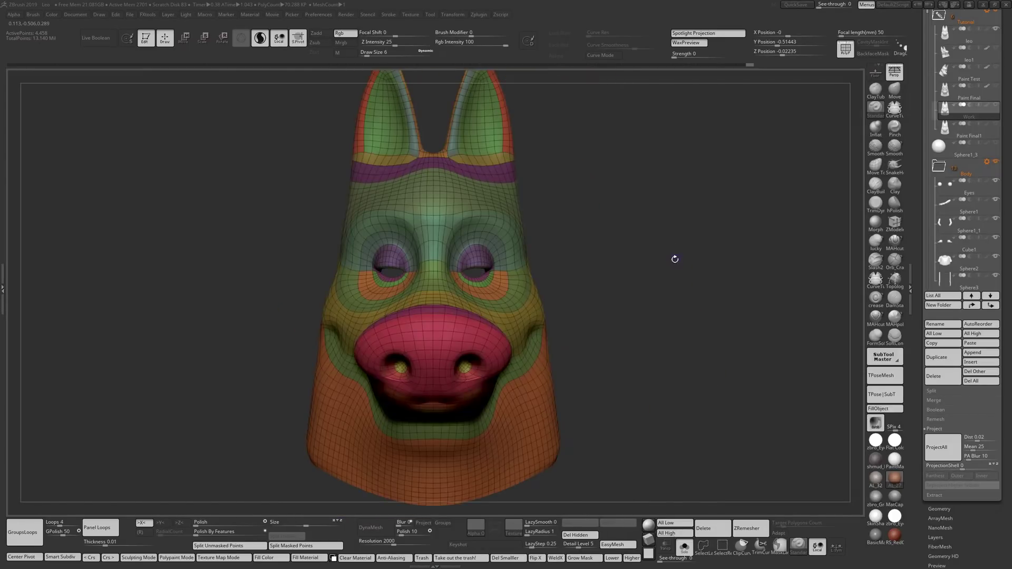
left_click_drag(674, 259, 645, 244, "alt")
left_click_drag(638, 186, 637, 170)
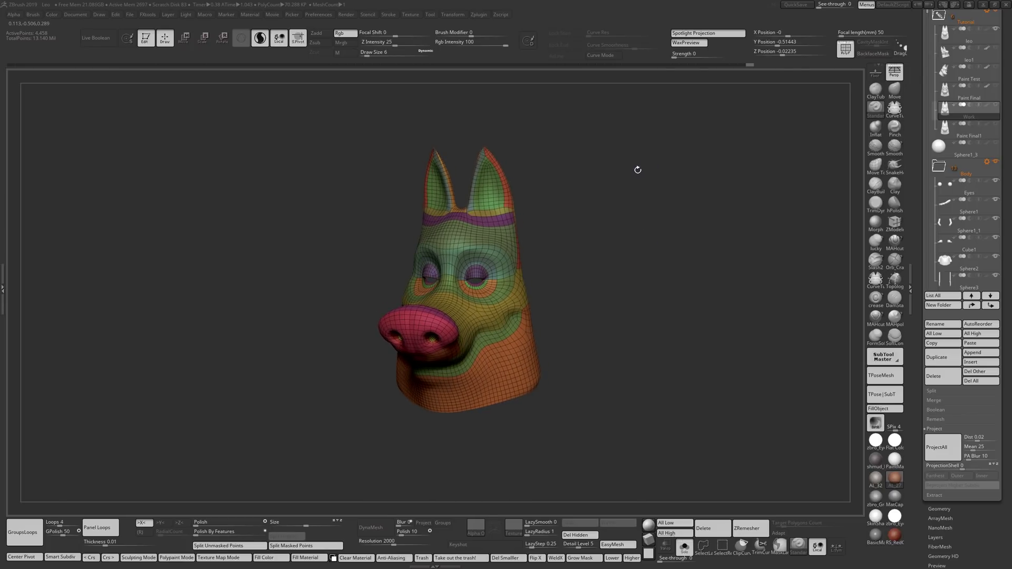
- Revisit the head with painted guide lines in the undo history without its wireframe, and return to the projected low-density head for comparison
left_click(16, 65)
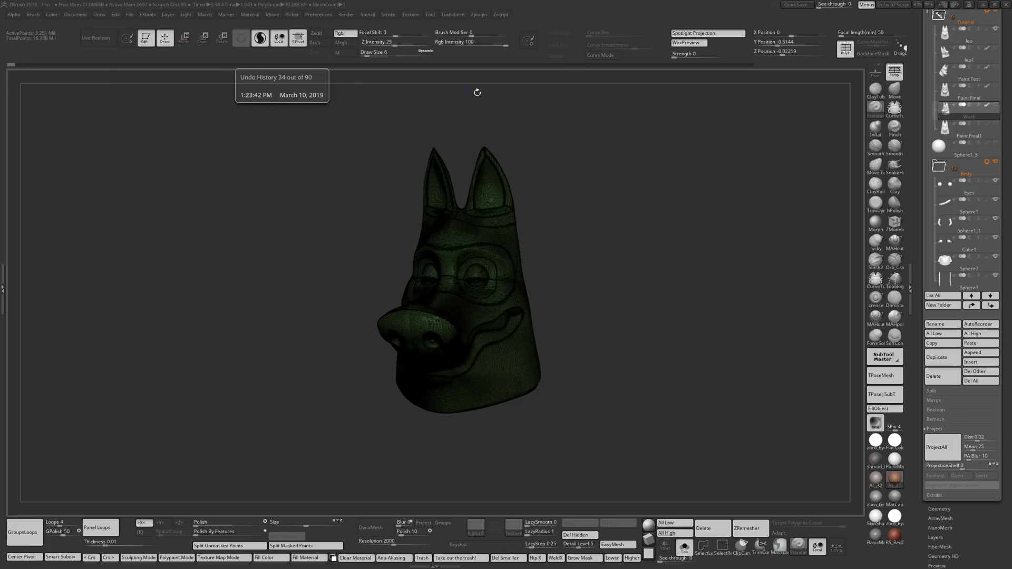
left_click_drag(560, 145, 504, 214)
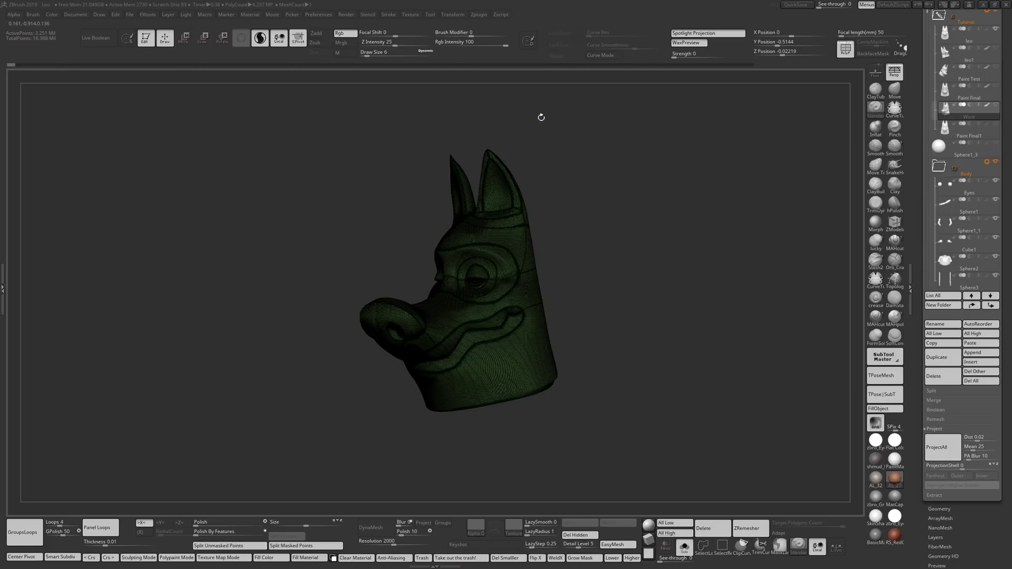
key("shift+f")
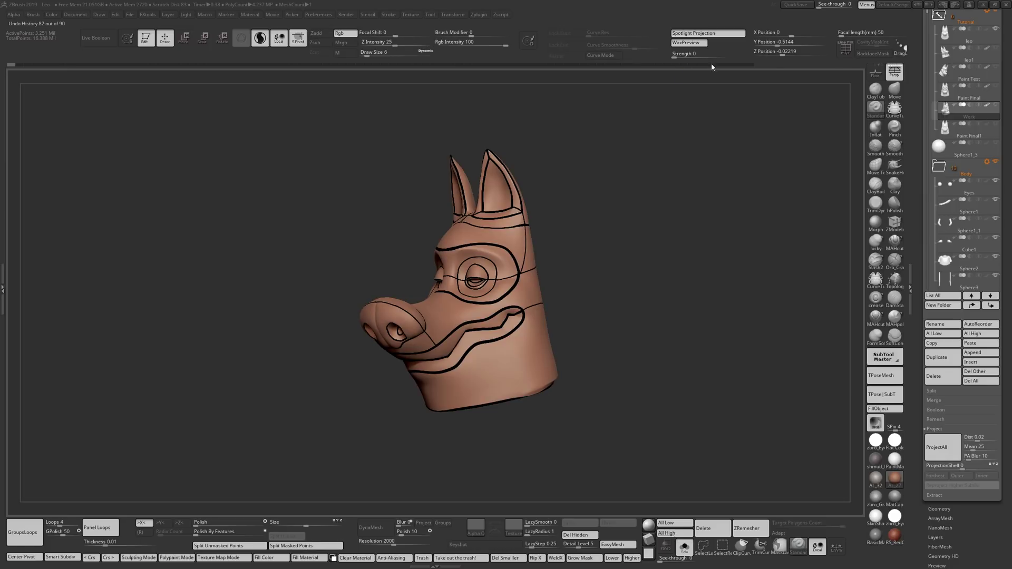
left_click(728, 64)
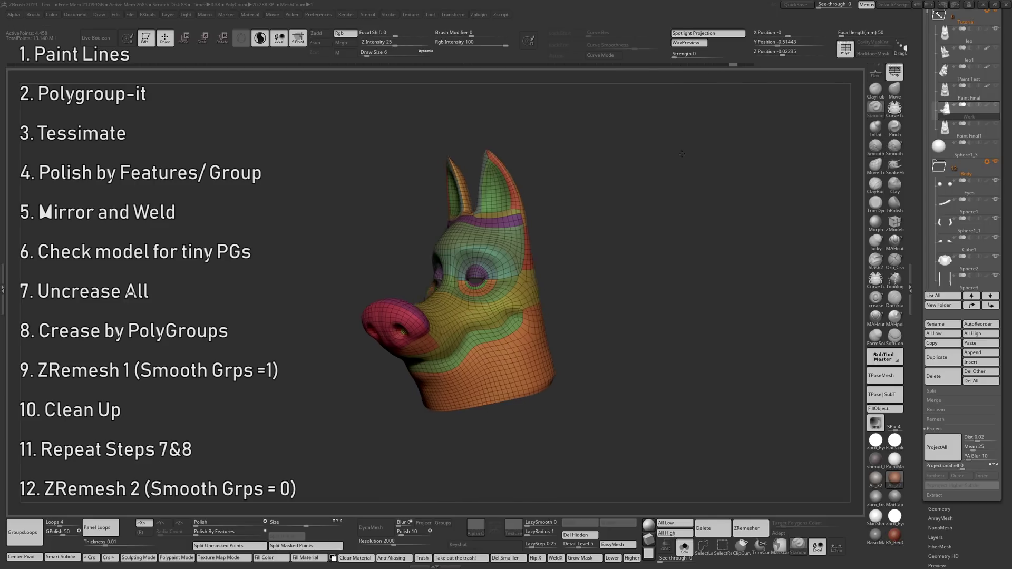
left_click_drag(682, 154, 704, 151)
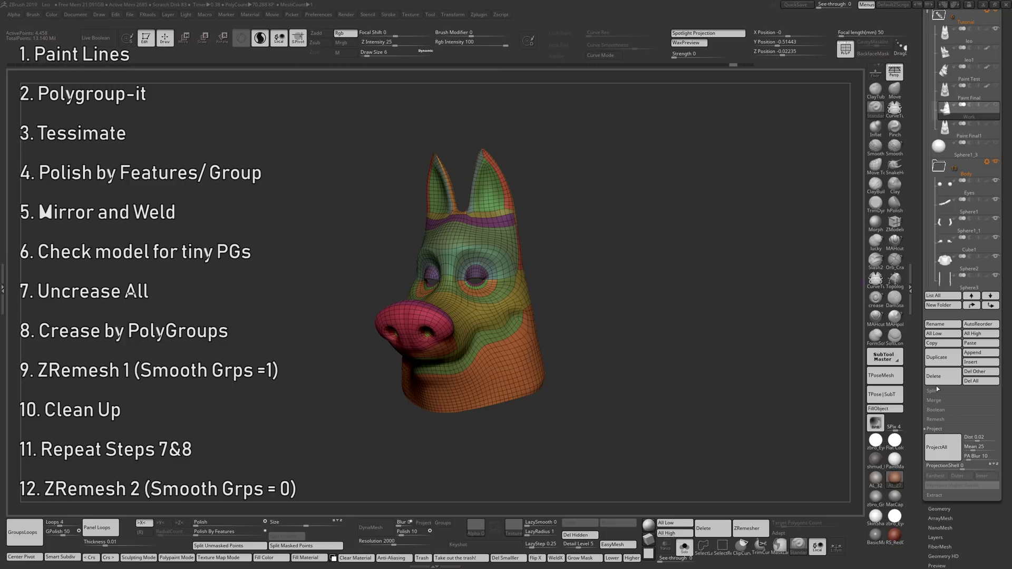
mouse_move(543, 206)
left_mouse_down("shift")
mouse_move(565, 213)
mouse_move(528, 211)
left_mouse_up("shift")
left_click_drag(583, 181, 579, 176)
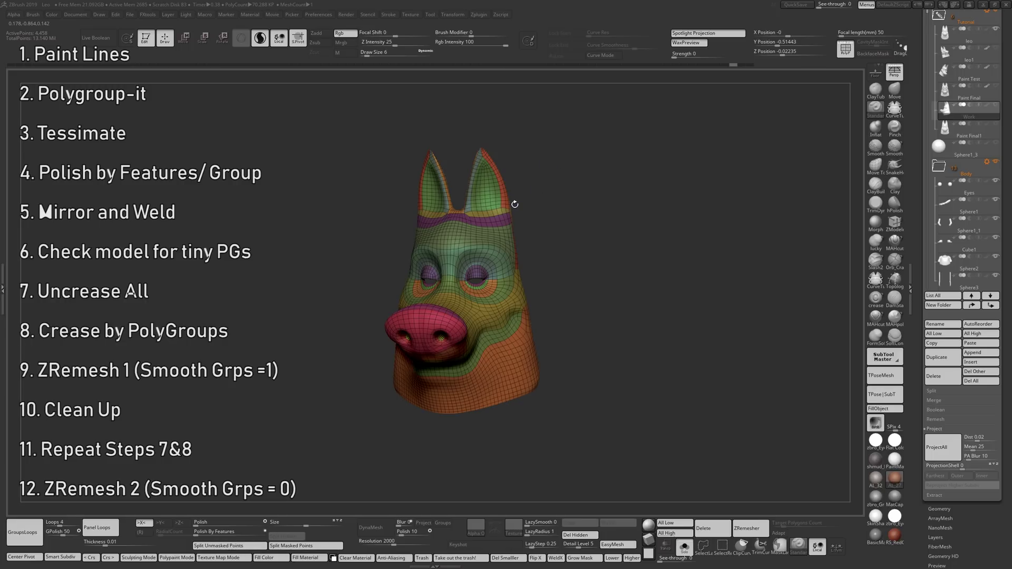
- Go back through the undo history to state 82 and the denser remesh, view it from the front, and advance to the low-density remesh
left_click(710, 65)
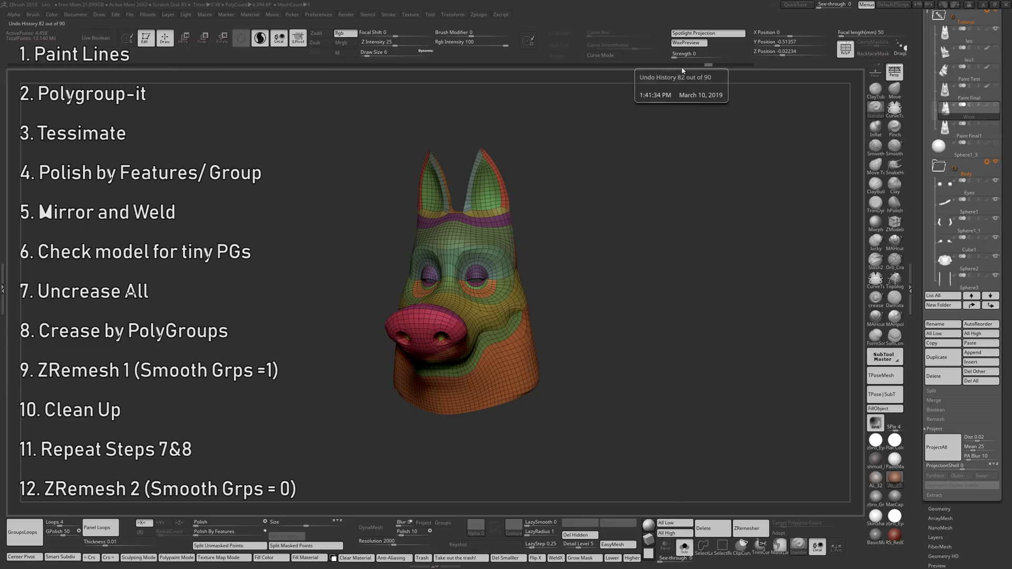
left_click(687, 65)
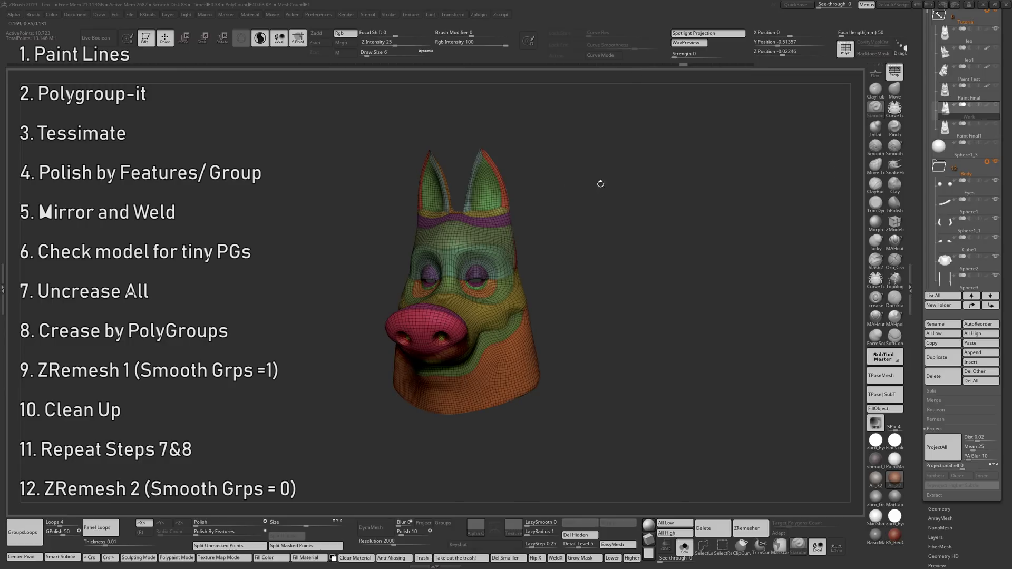
mouse_move(601, 184)
left_mouse_down()
mouse_move(633, 186)
mouse_move(581, 196)
mouse_move(561, 230)
mouse_move(653, 185)
left_mouse_up()
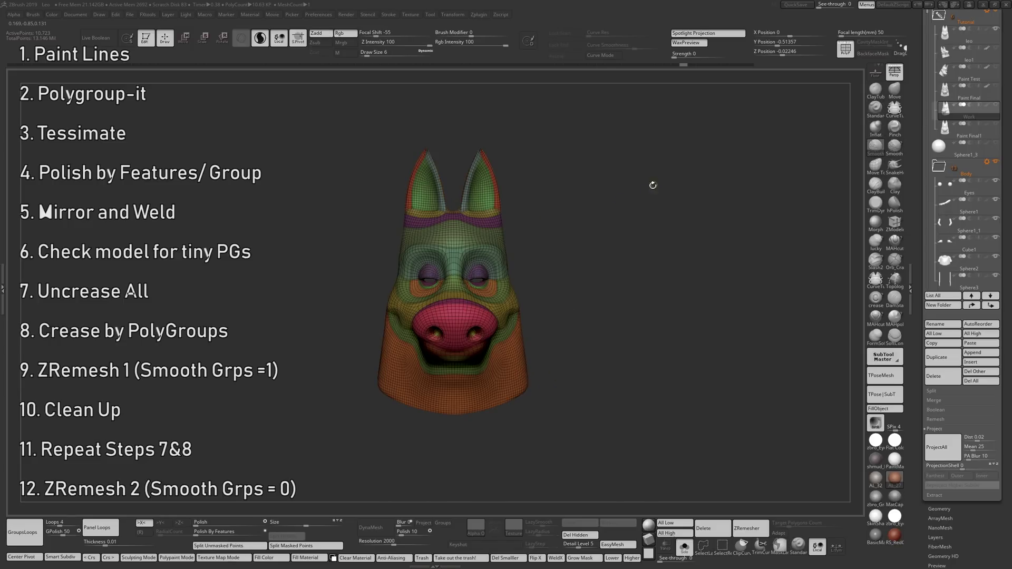
left_click(701, 65)
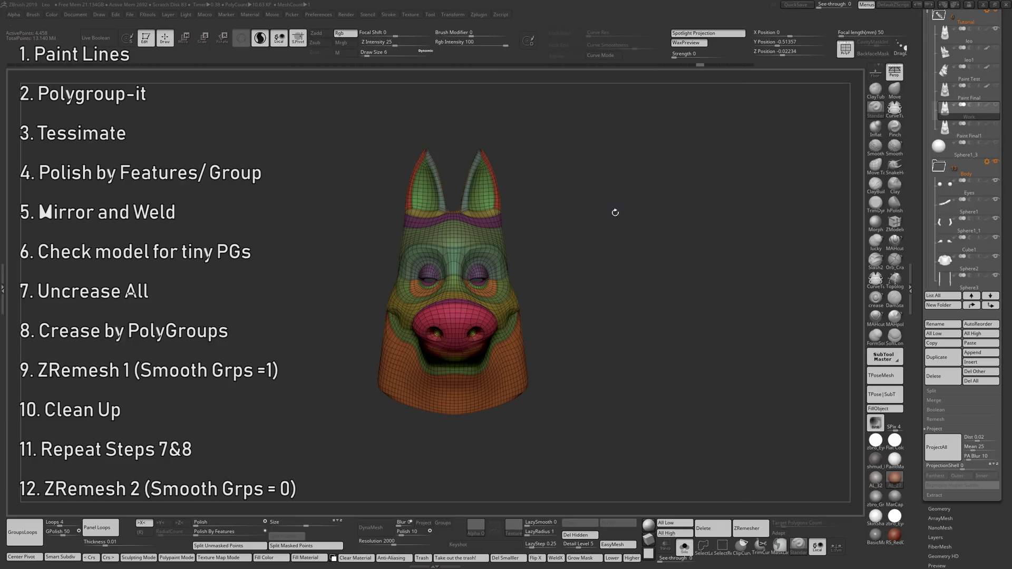